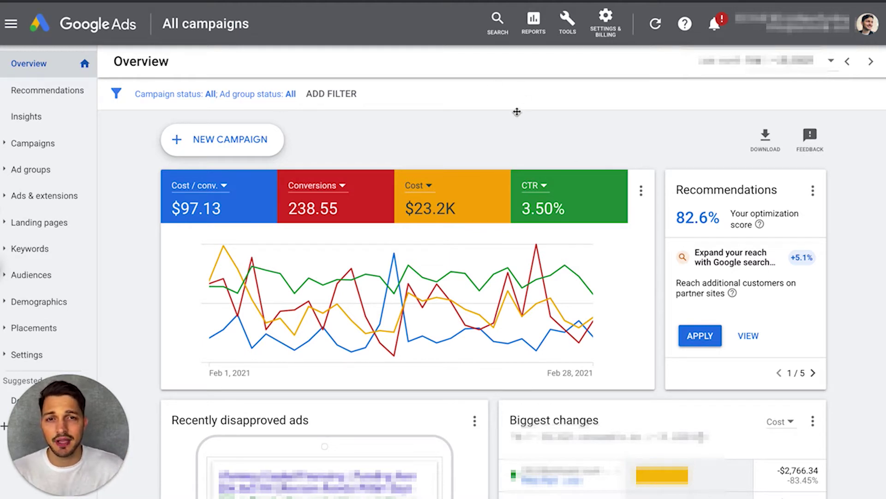
# - Duplicate the Google Ads tab and turn on period comparison in the date picker
pyautogui.rightClick(145, 1)
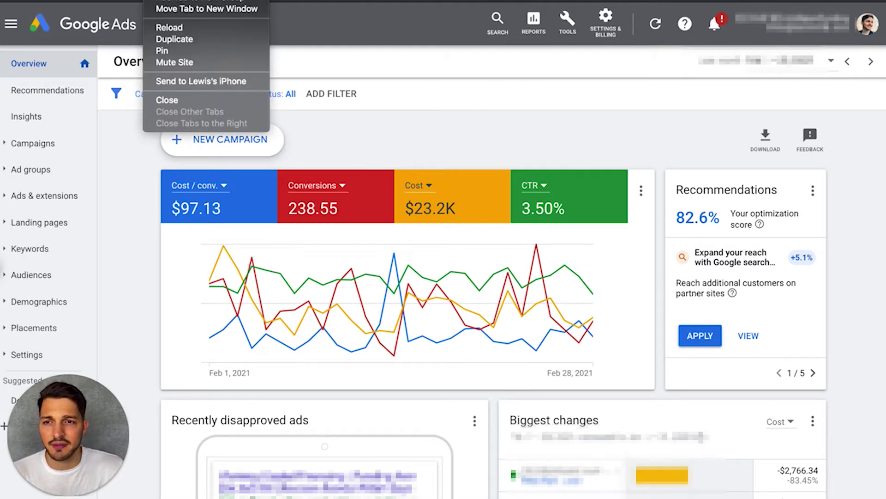
pyautogui.click(175, 39)
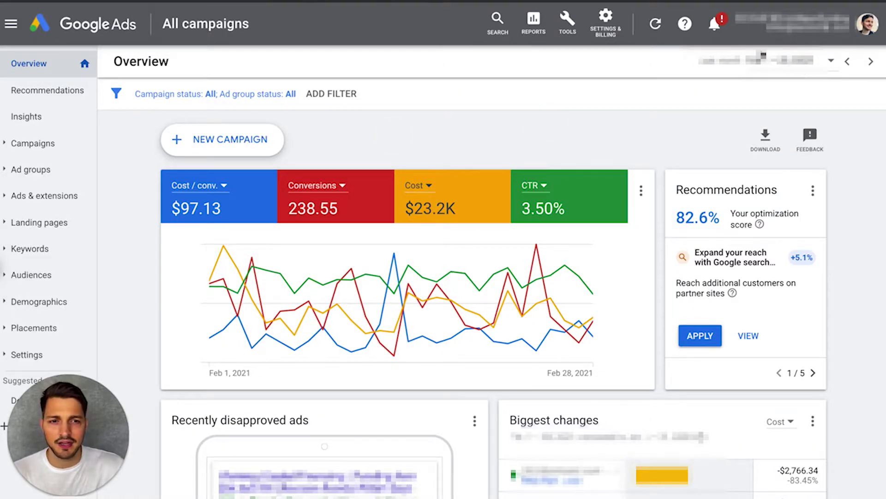
pyautogui.click(766, 61)
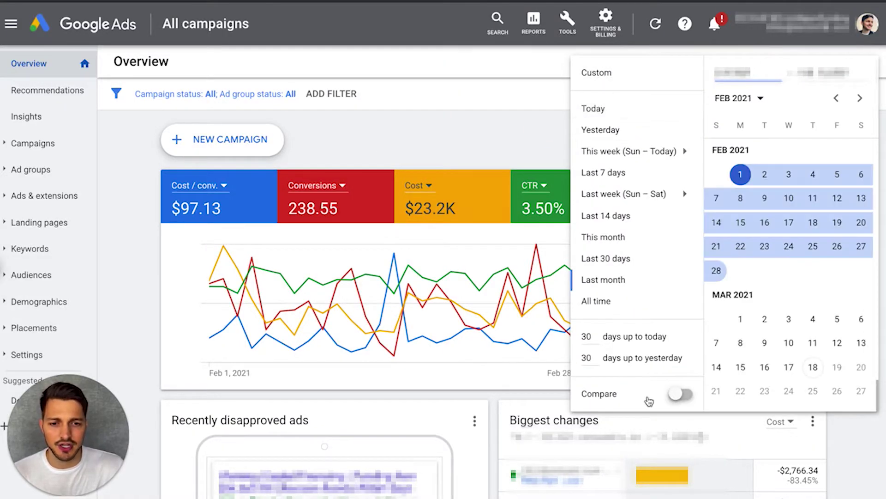
pyautogui.click(680, 393)
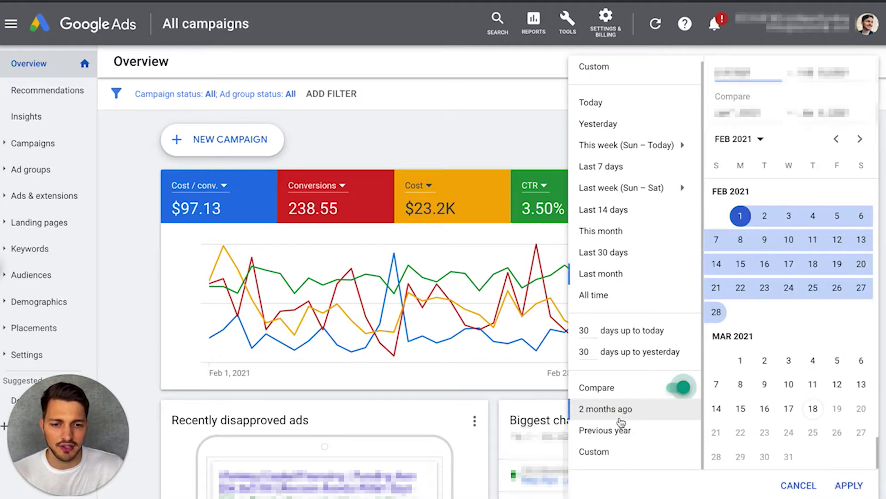
# - Compare February 2021 with a custom January 2021 period and hide the chart's Cost line
pyautogui.click(616, 451)
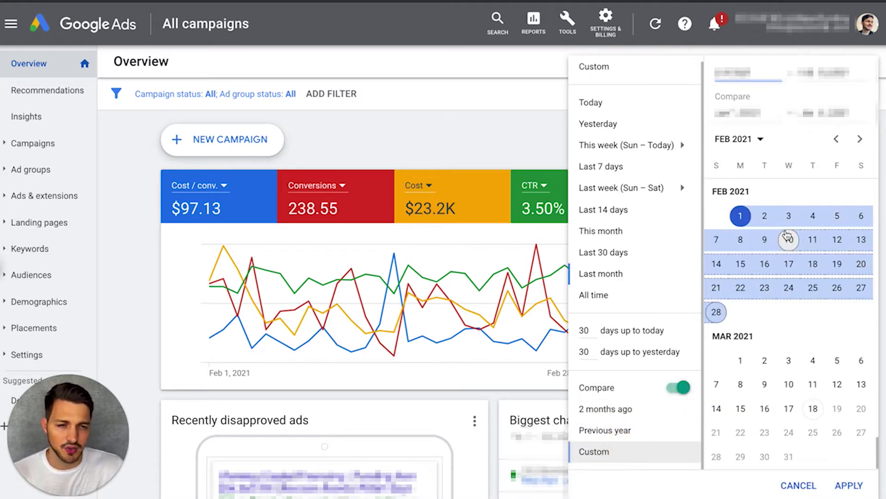
pyautogui.scroll(3, 787, 236)
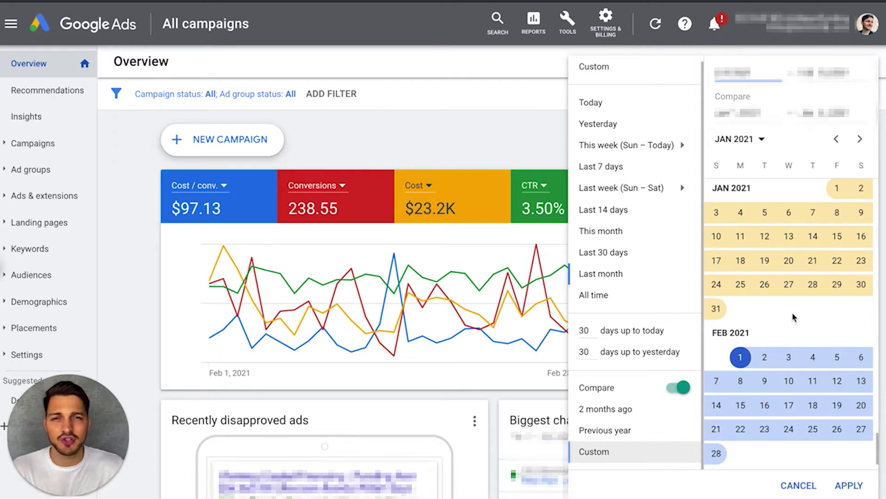
pyautogui.scroll(-2, 794, 307)
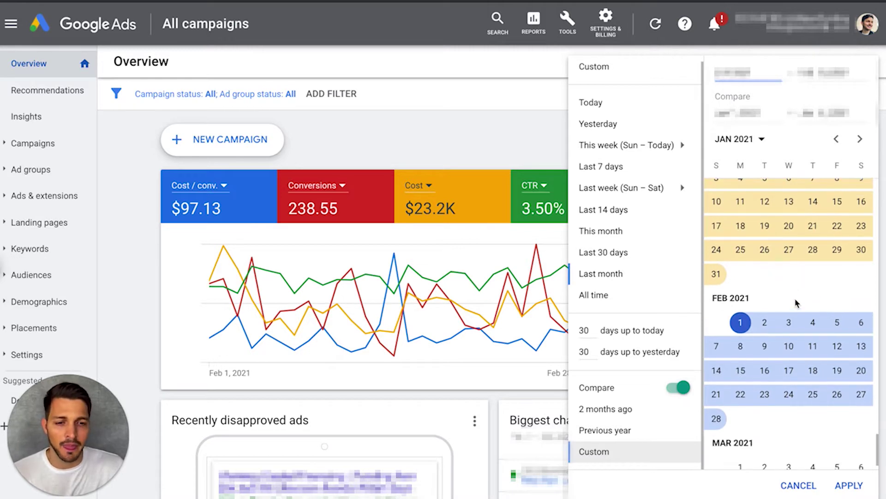
pyautogui.scroll(2, 787, 300)
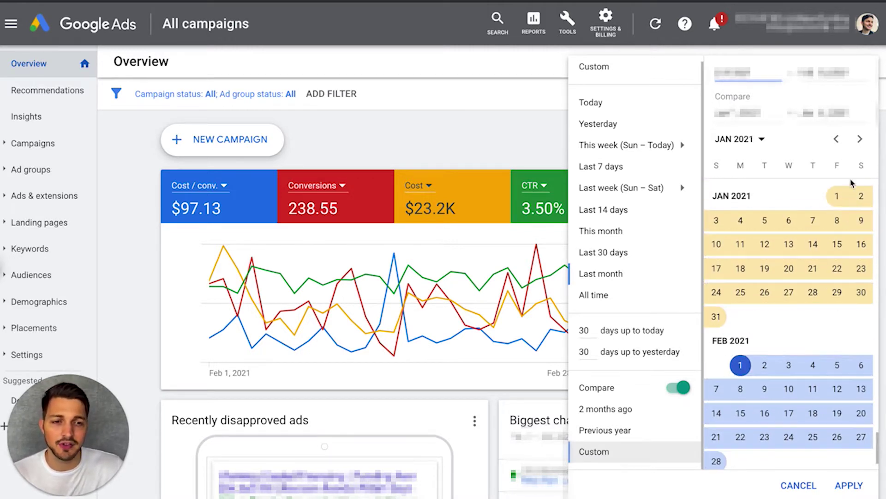
pyautogui.click(849, 486)
pyautogui.scroll(-1, 637, 319)
pyautogui.click(428, 148)
# - Toggle the CTR, Conversions and other chart tiles so only CTR plots against January
pyautogui.click(571, 156)
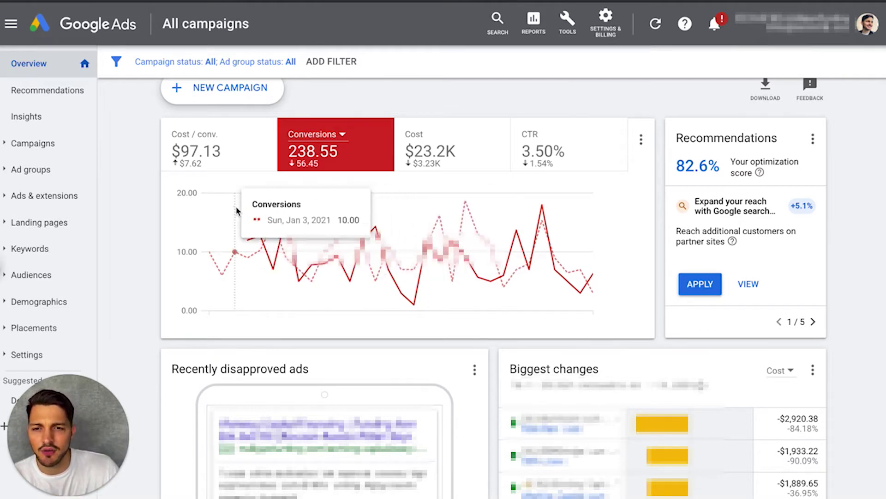
pyautogui.click(114, 227)
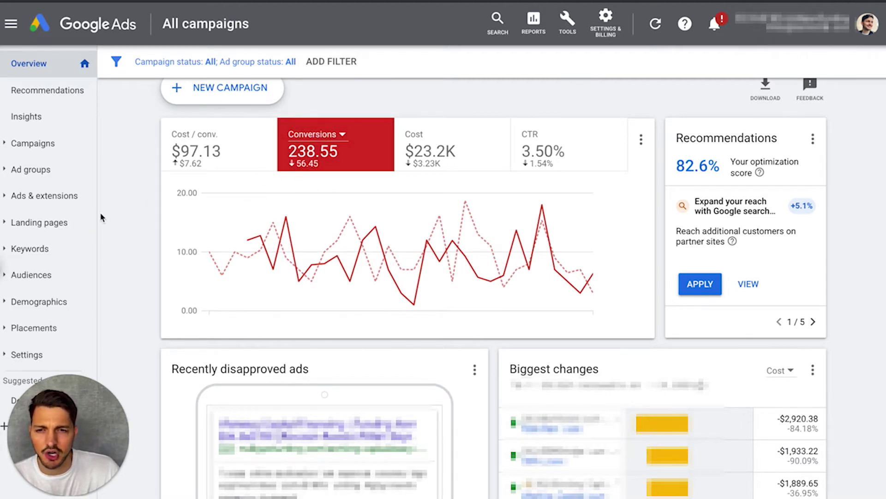
pyautogui.click(109, 208)
pyautogui.scroll(2, 113, 212)
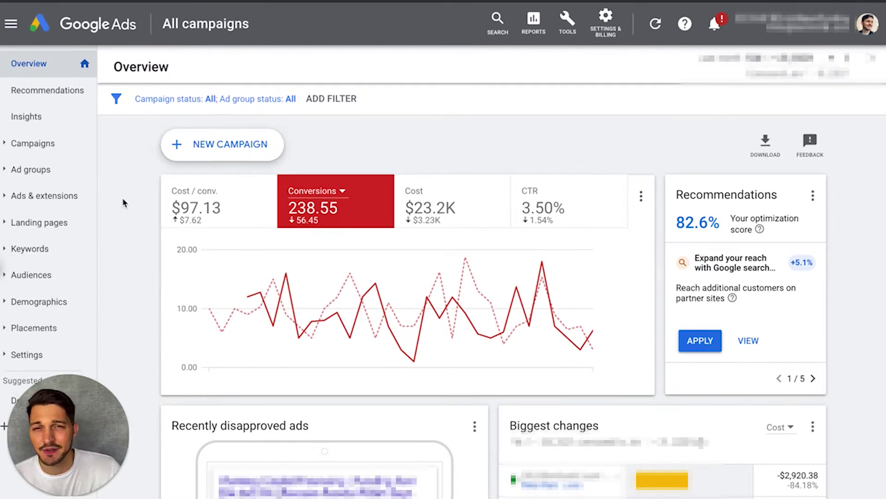
pyautogui.scroll(-1, 124, 203)
pyautogui.click(130, 214)
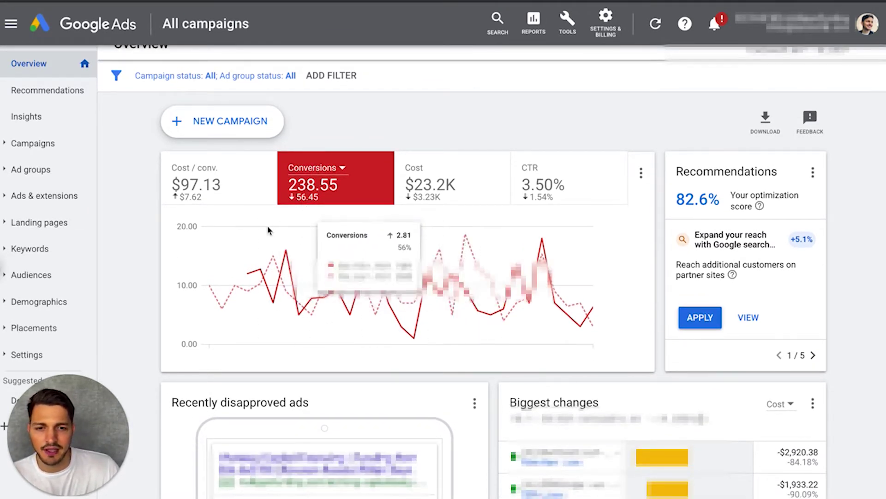
pyautogui.click(445, 114)
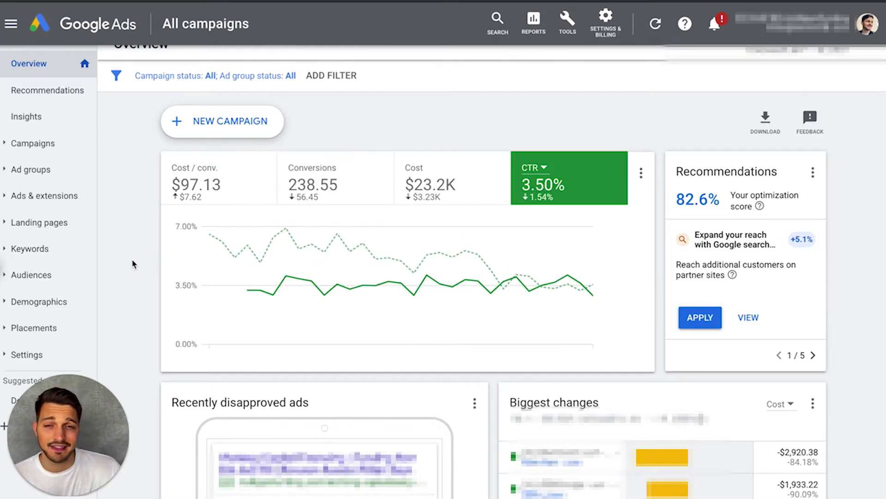
pyautogui.click(133, 263)
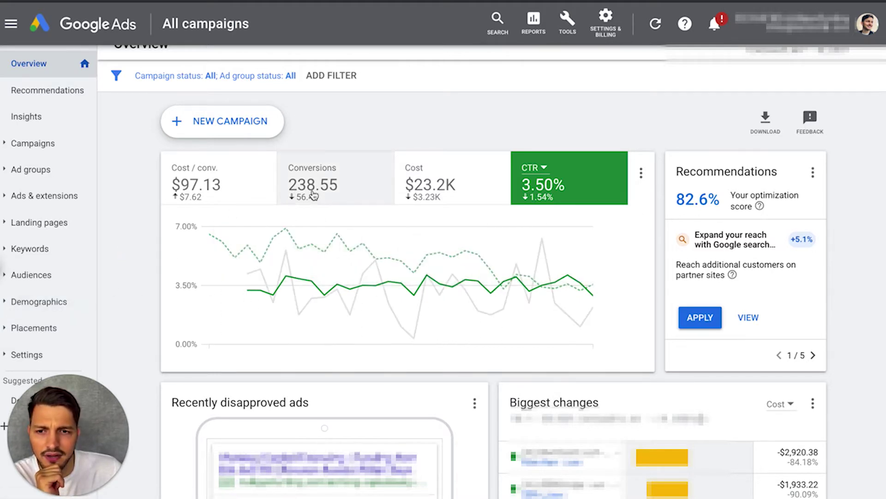
pyautogui.click(588, 185)
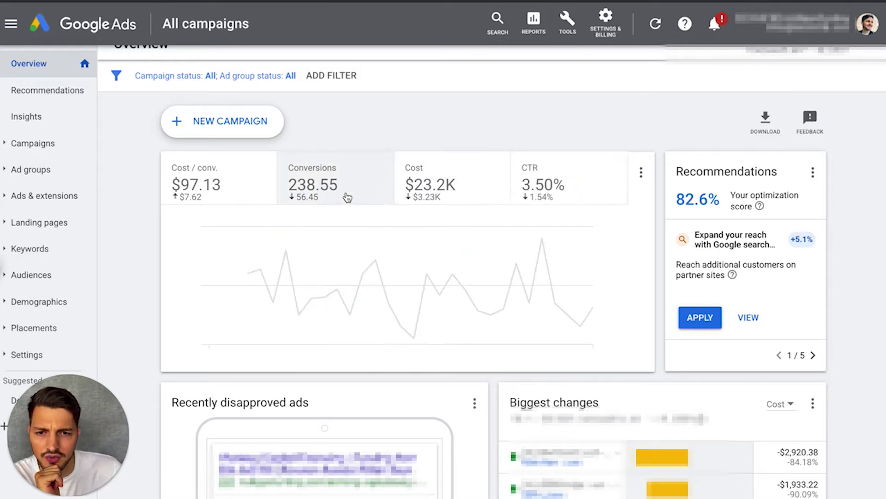
pyautogui.click(347, 198)
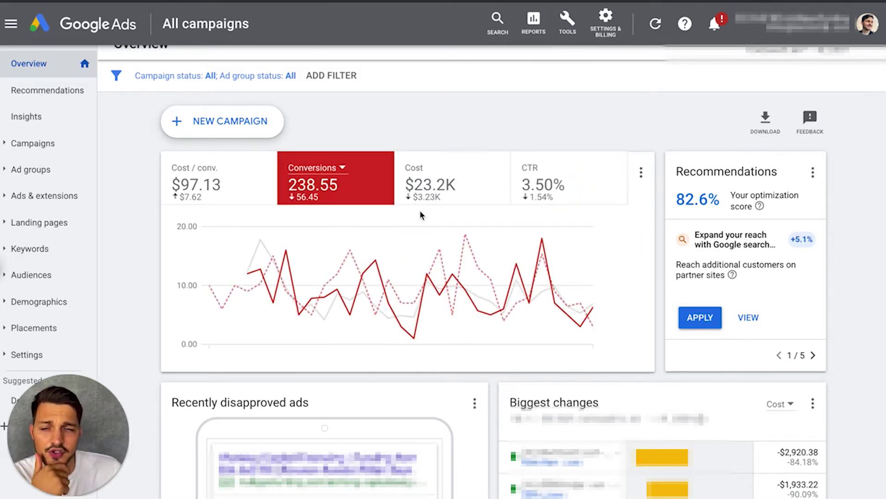
pyautogui.click(346, 192)
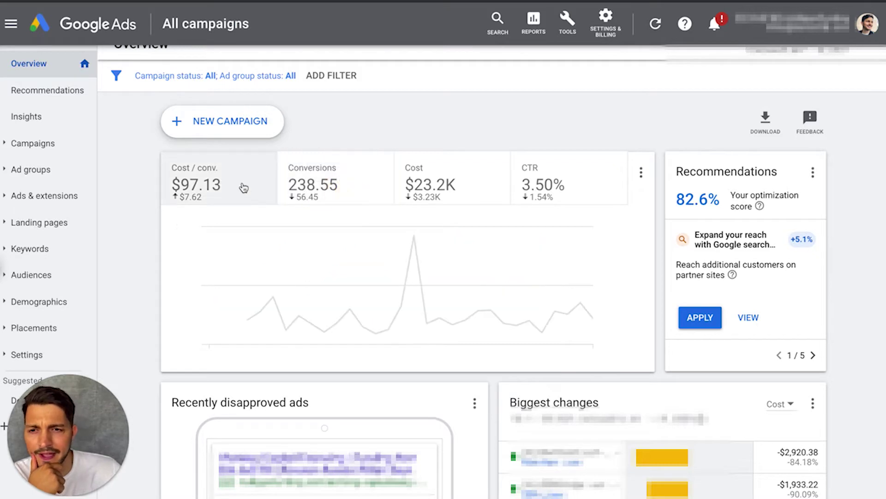
pyautogui.click(243, 188)
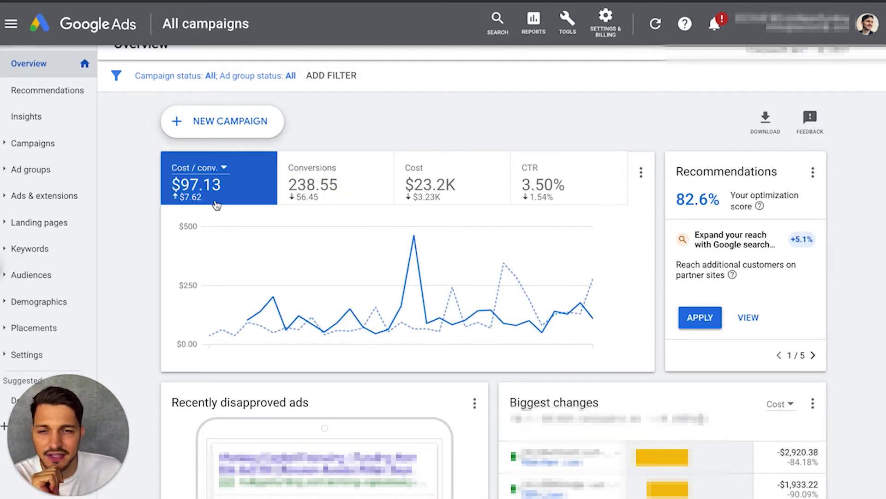
pyautogui.moveTo(419, 268)
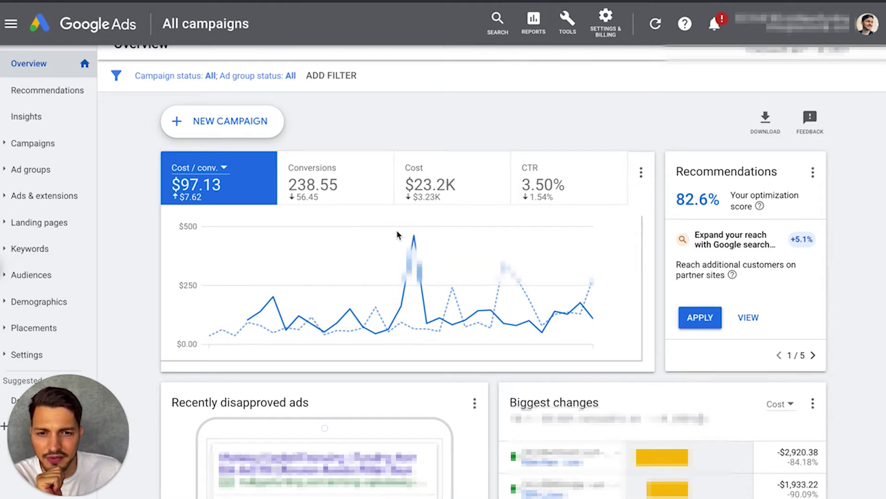
pyautogui.click(233, 182)
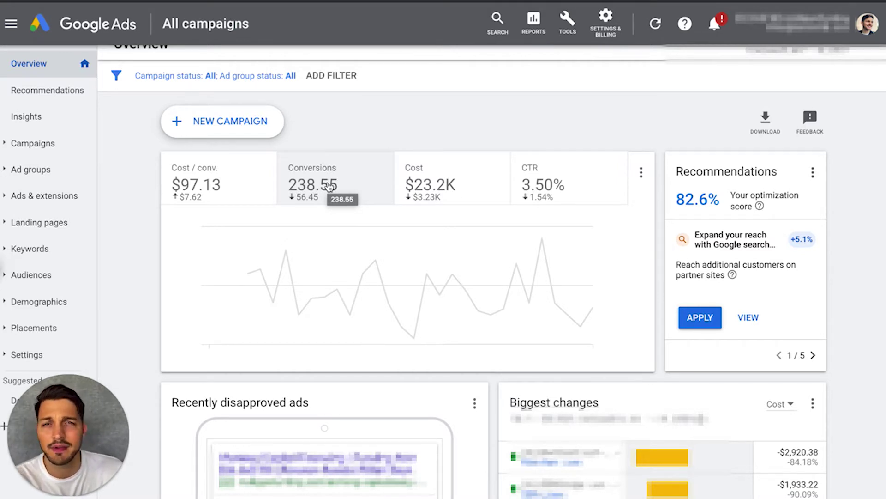
pyautogui.scroll(1, 328, 187)
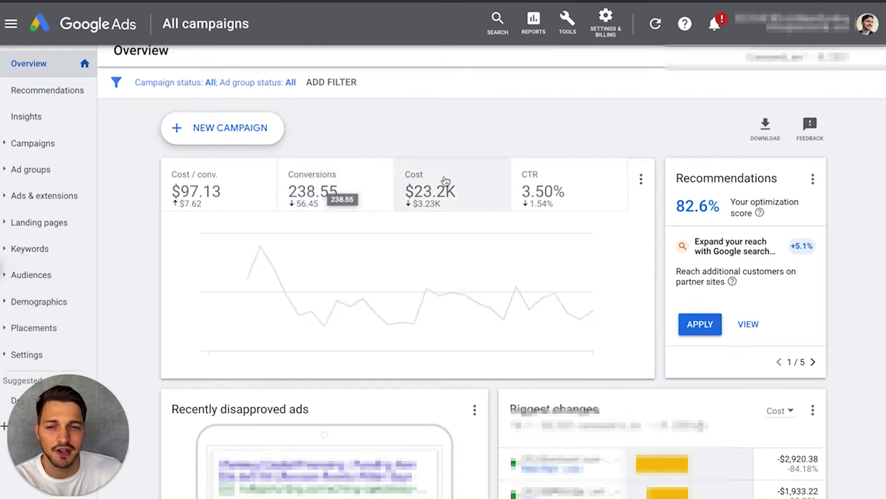
pyautogui.click(523, 121)
pyautogui.click(583, 184)
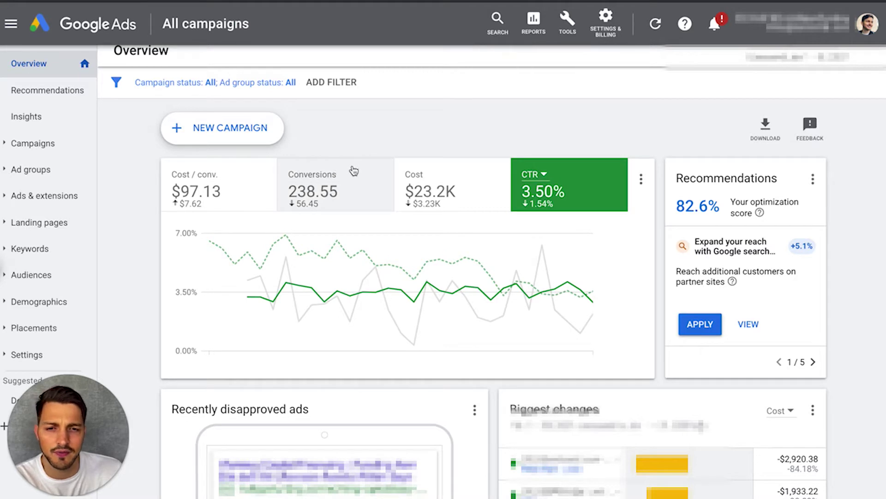
pyautogui.click(647, 132)
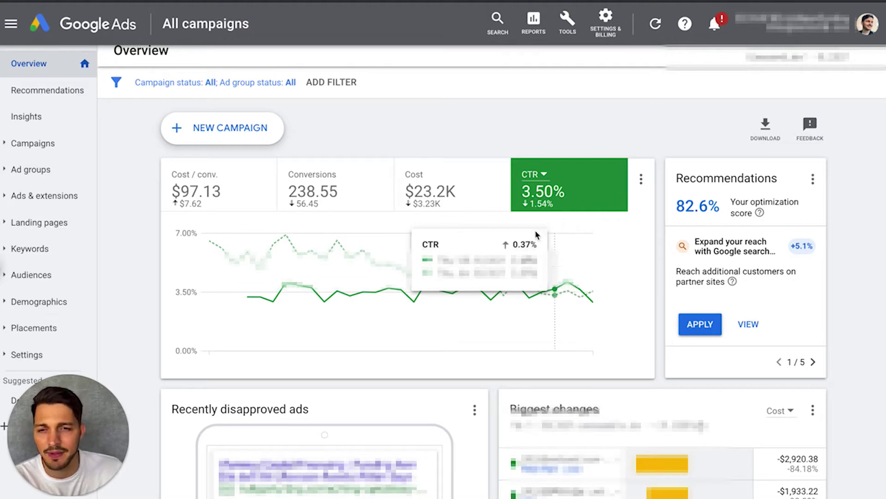
pyautogui.click(471, 119)
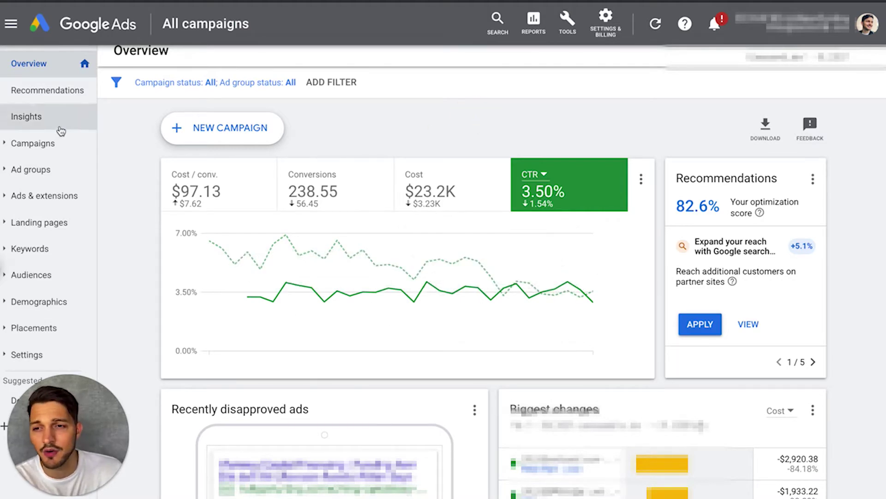
pyautogui.click(72, 145)
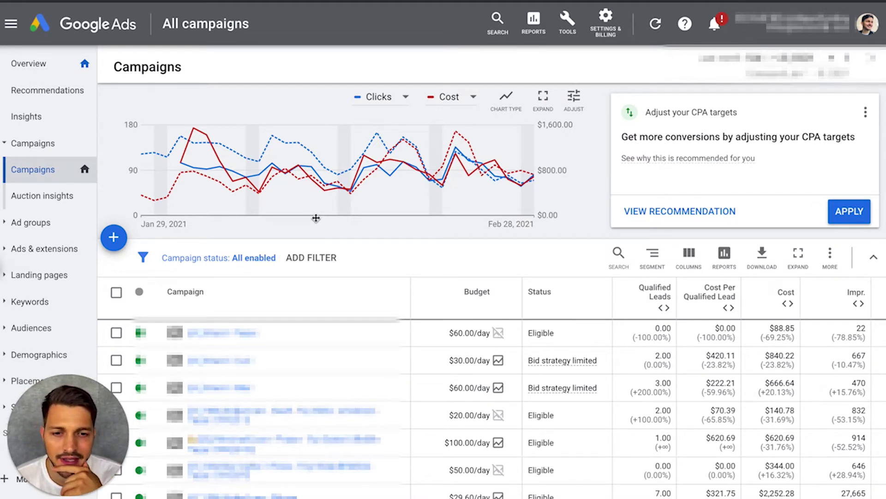
pyautogui.scroll(-1, 318, 218)
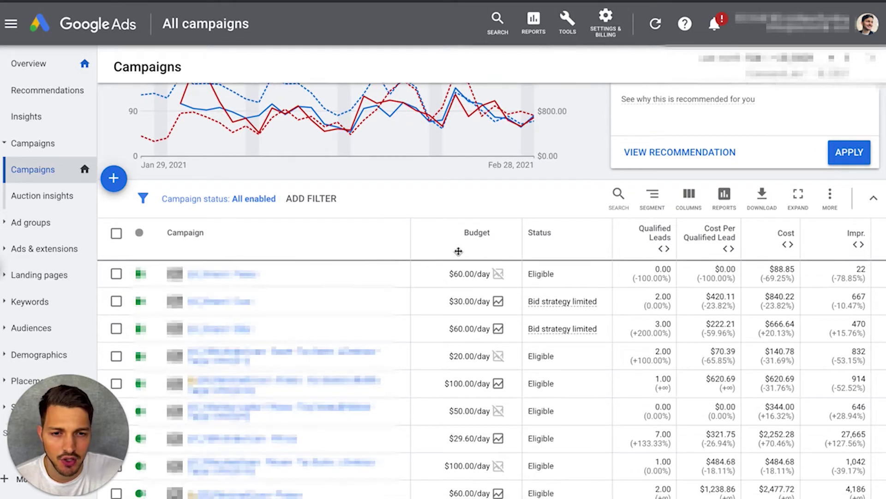
pyautogui.hscroll(1, 493, 241)
pyautogui.rightClick(578, 221)
pyautogui.press('Escape')
pyautogui.click(579, 248)
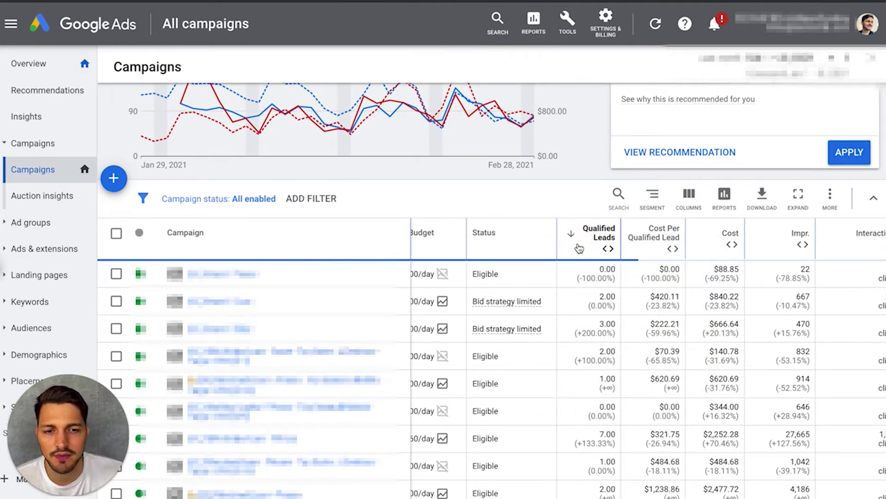
pyautogui.scroll(1, 580, 248)
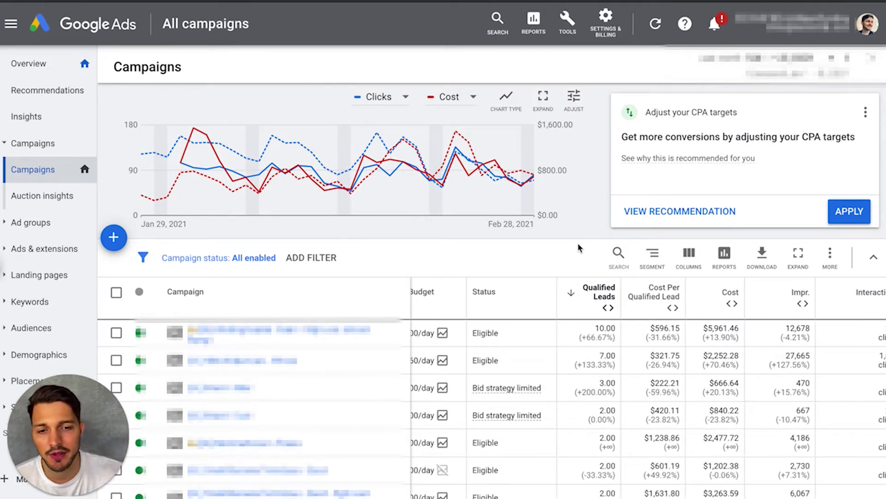
pyautogui.scroll(-1, 480, 249)
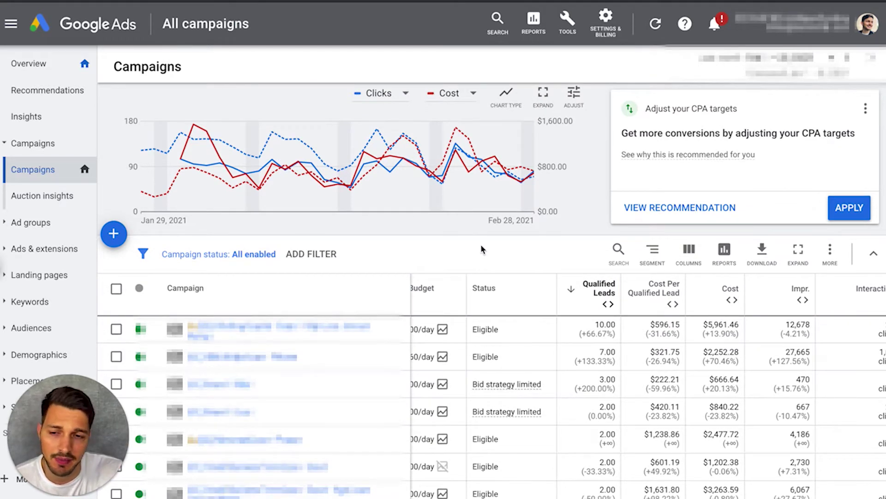
pyautogui.scroll(-1, 558, 252)
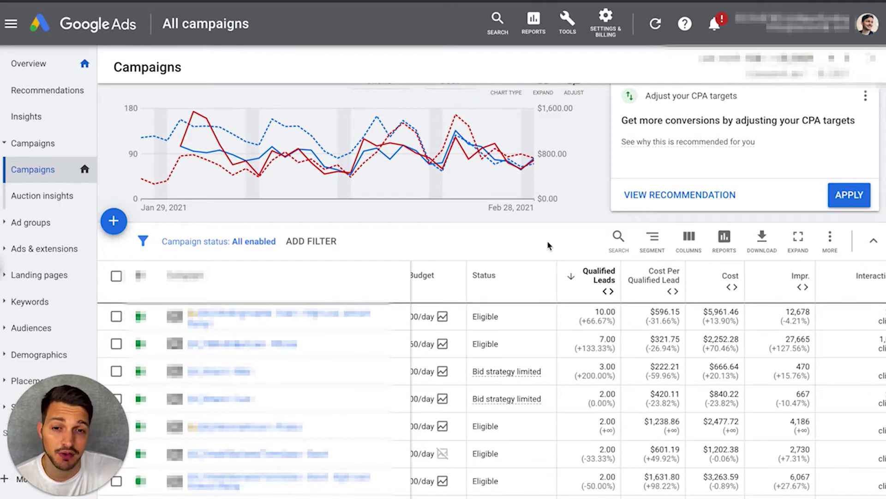
pyautogui.scroll(-1, 550, 242)
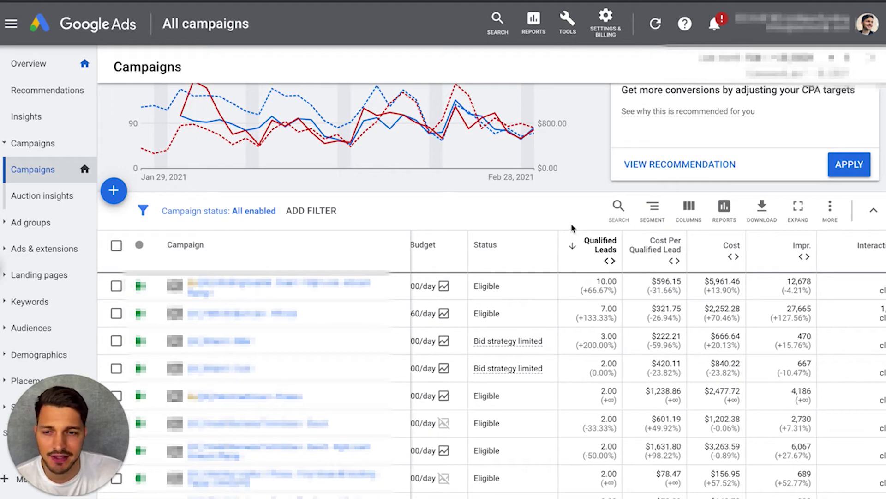
# - Scroll down the Campaigns table to the Qualified Leads comparison columns
pyautogui.scroll(-1, 573, 228)
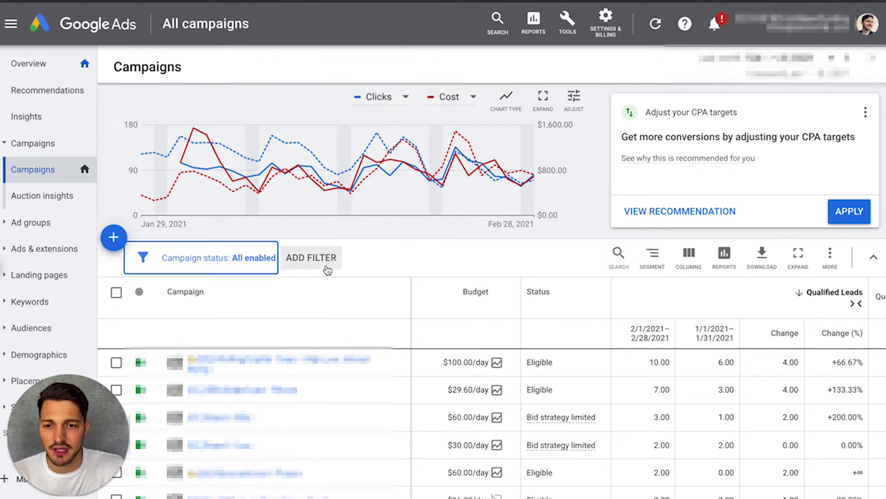
# - Add a Campaign name filter containing the 💰 emoji to the campaigns table
pyautogui.click(327, 270)
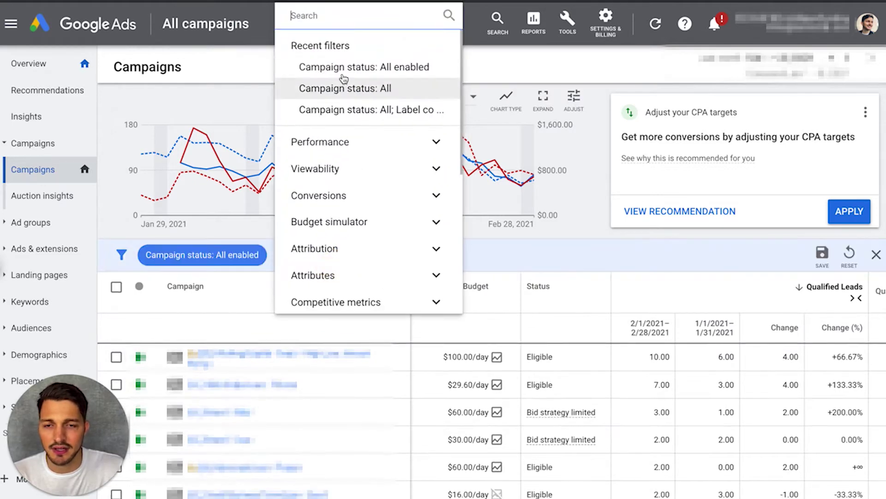
pyautogui.write('campaign')
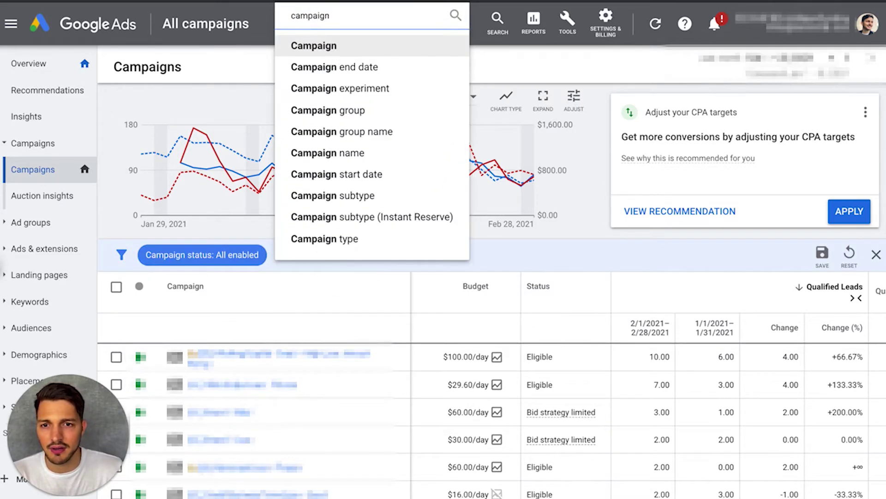
pyautogui.click(324, 156)
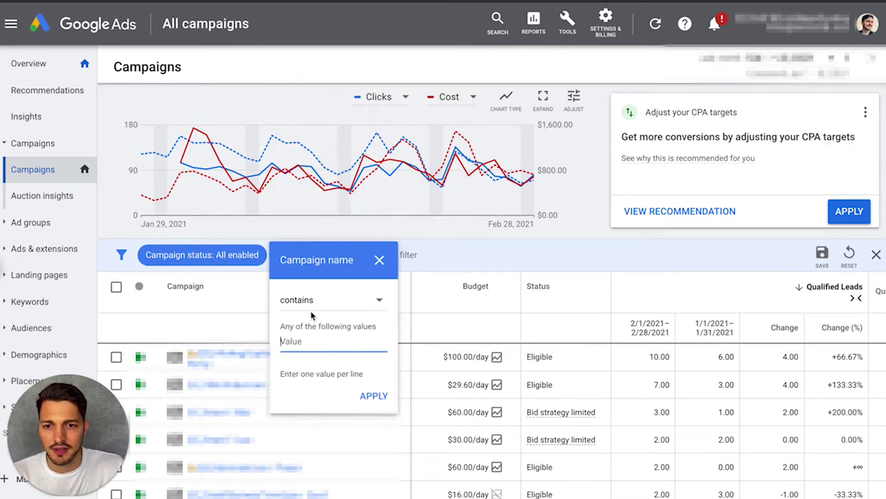
pyautogui.press('ctrl+super+space')
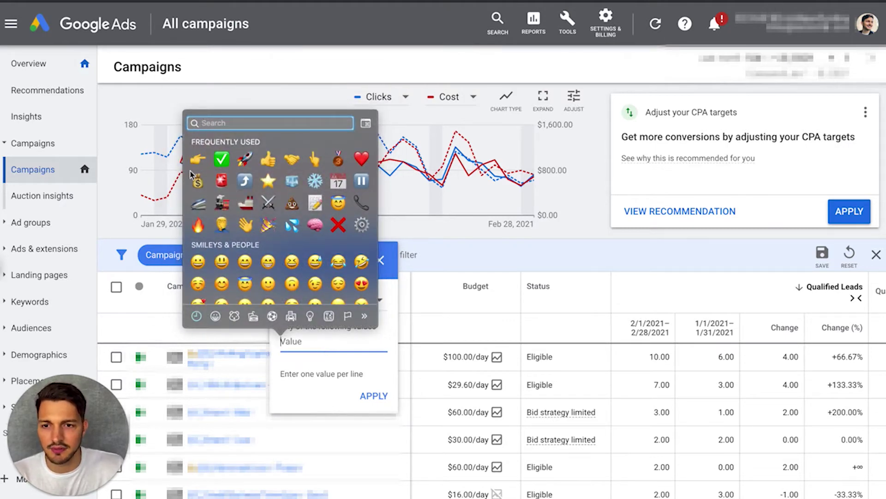
pyautogui.click(199, 182)
pyautogui.click(371, 396)
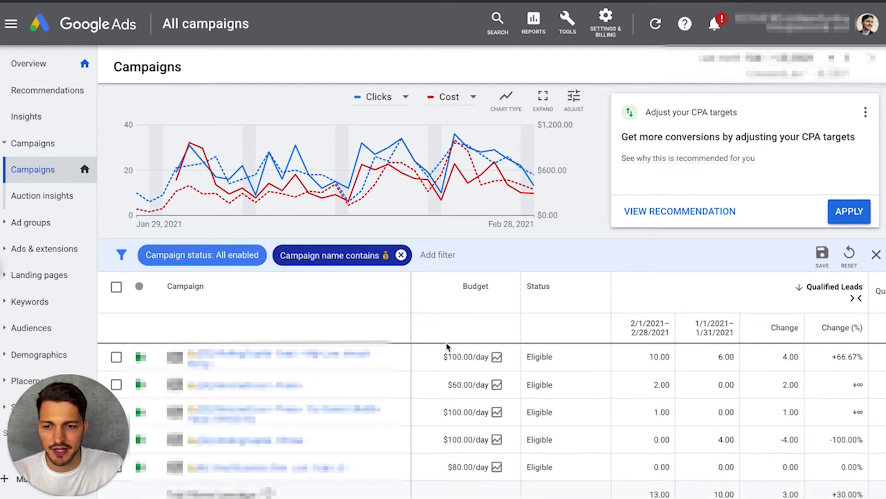
pyautogui.scroll(-1, 429, 292)
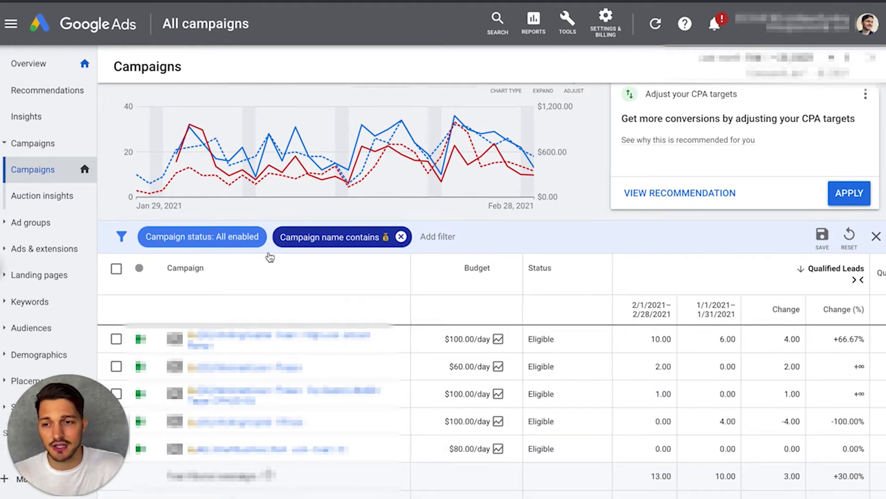
# - Go to the Ads page and set the chart's second metric to CTR
pyautogui.click(49, 251)
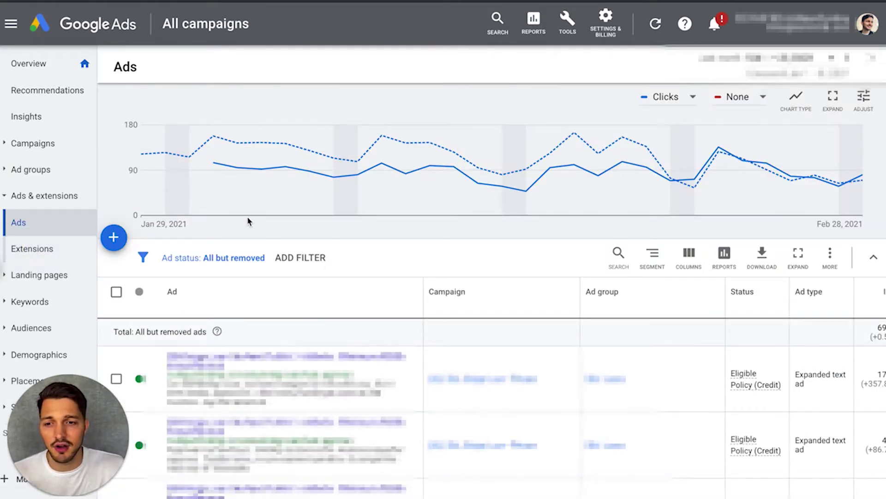
pyautogui.moveTo(237, 204)
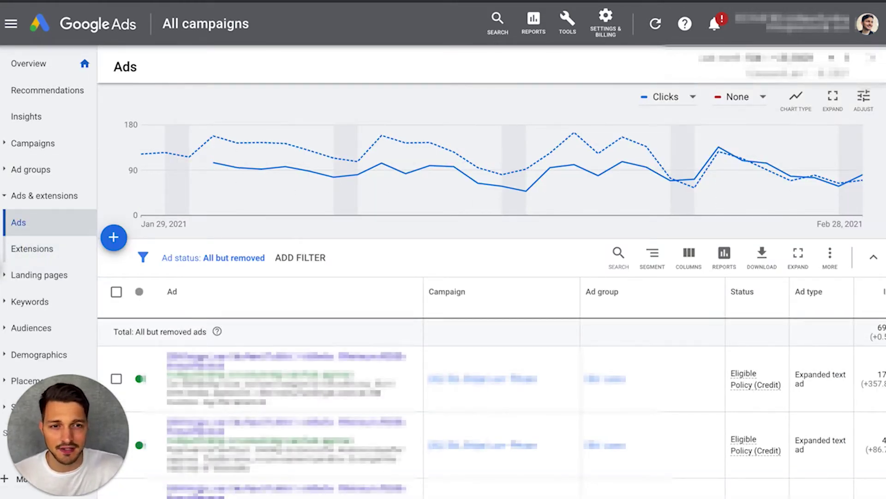
pyautogui.click(696, 99)
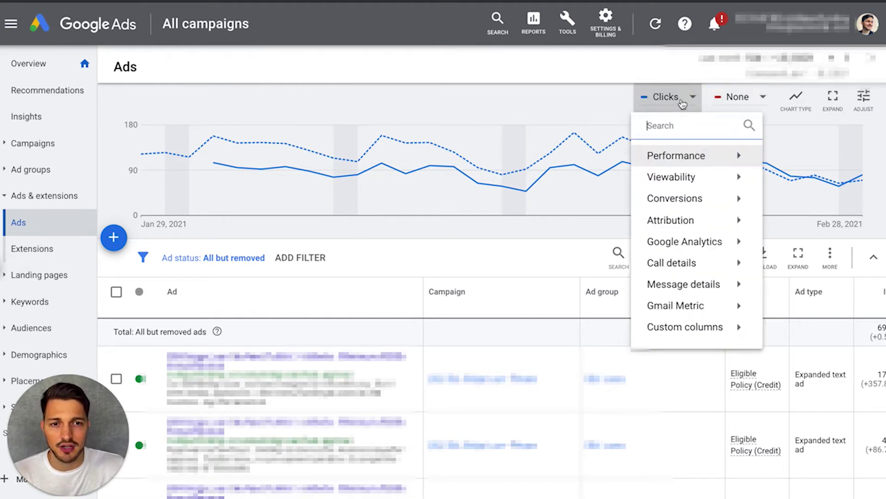
pyautogui.click(761, 97)
pyautogui.write('dtr')
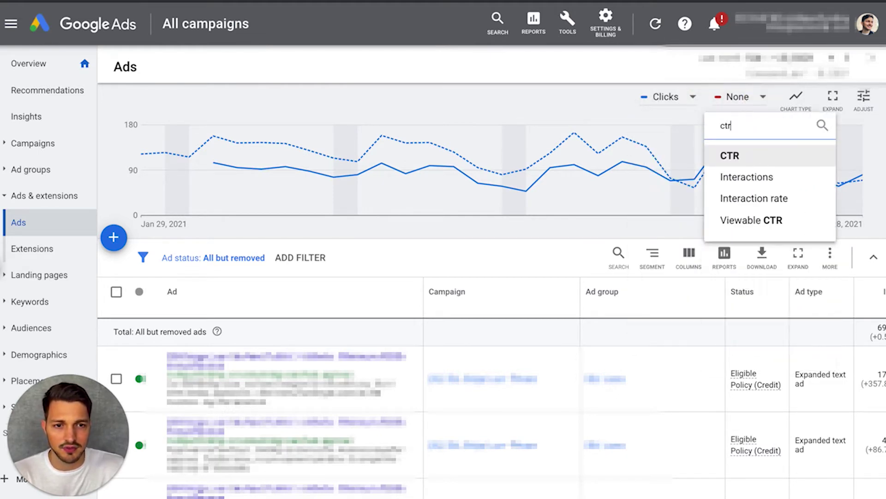
pyautogui.click(738, 155)
# - Make CTR the chart's first metric and set the second metric to None
pyautogui.click(697, 97)
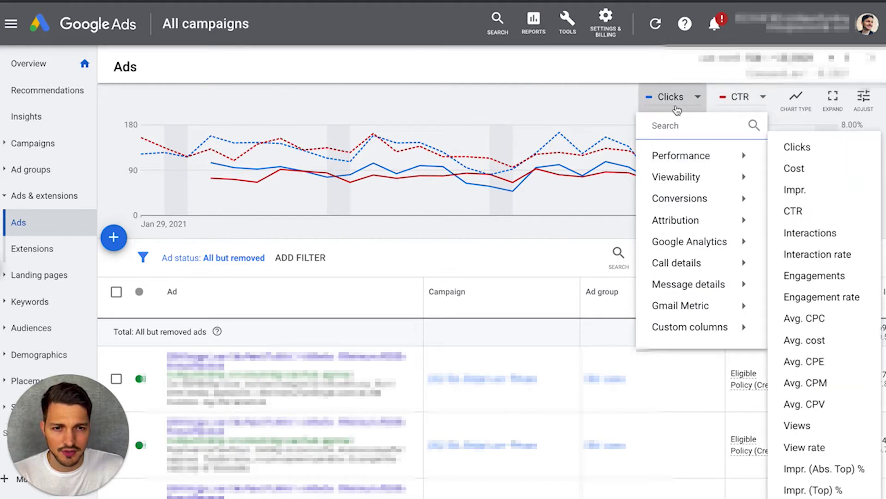
pyautogui.click(675, 122)
pyautogui.write('ctr')
pyautogui.click(677, 157)
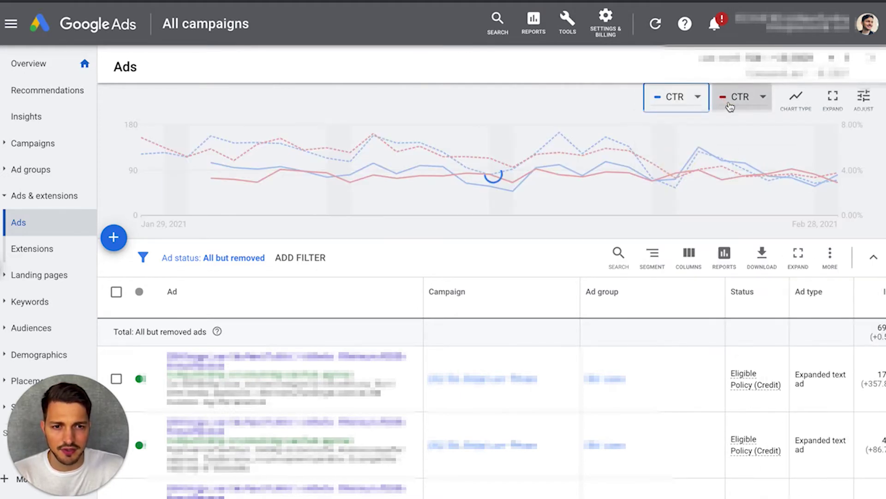
pyautogui.click(736, 96)
pyautogui.click(762, 152)
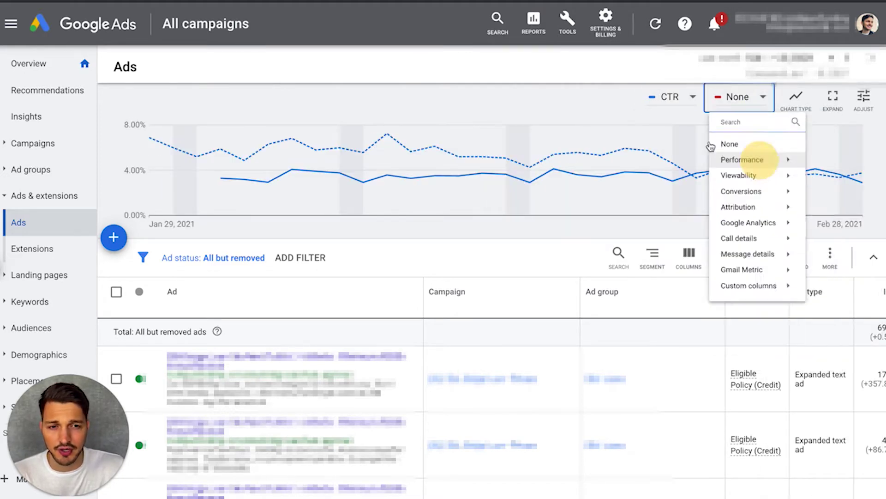
pyautogui.click(508, 103)
pyautogui.scroll(-1, 494, 95)
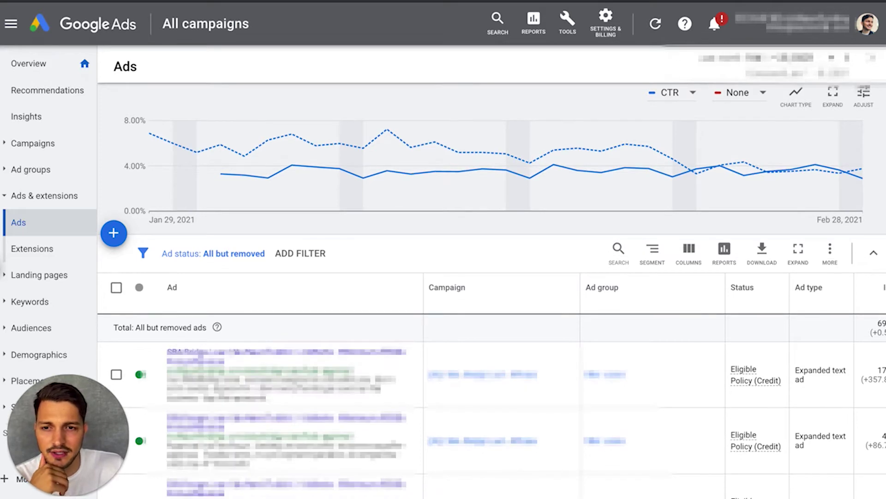
# - Scroll through the Ads page to review the CTR chart and the ads table
pyautogui.scroll(1, 292, 119)
pyautogui.moveTo(365, 159)
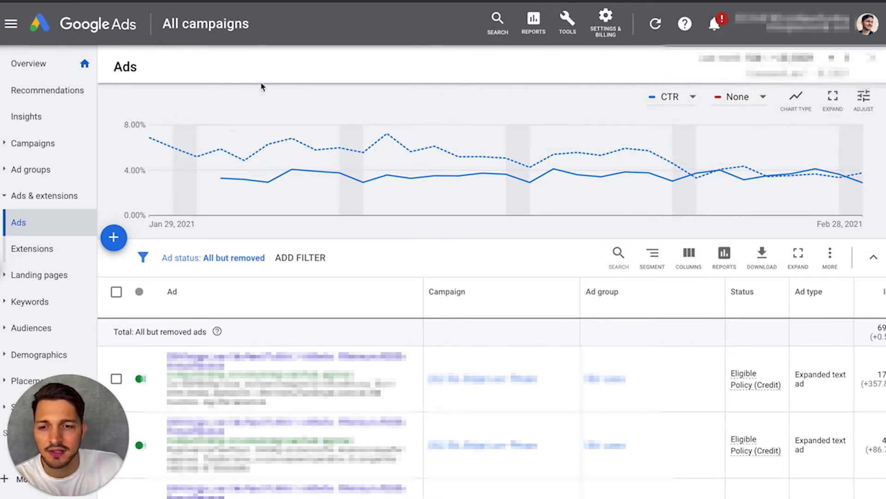
pyautogui.scroll(-1, 115, 66)
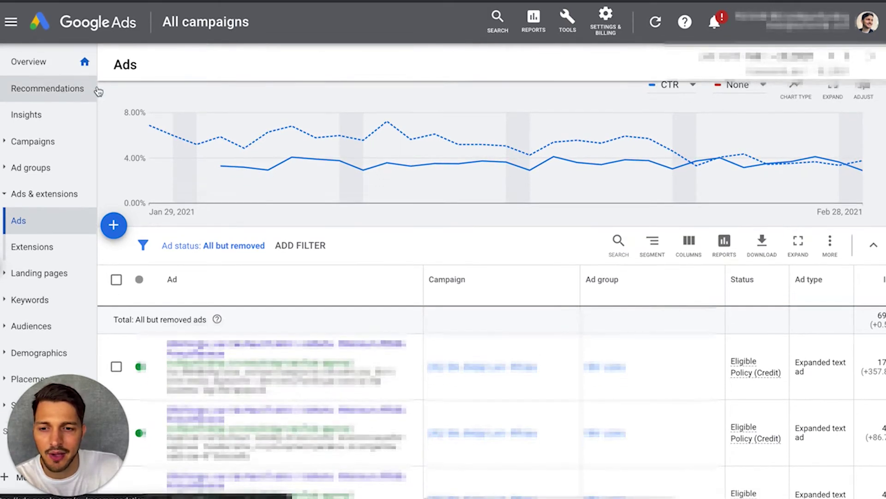
pyautogui.scroll(-3, 107, 119)
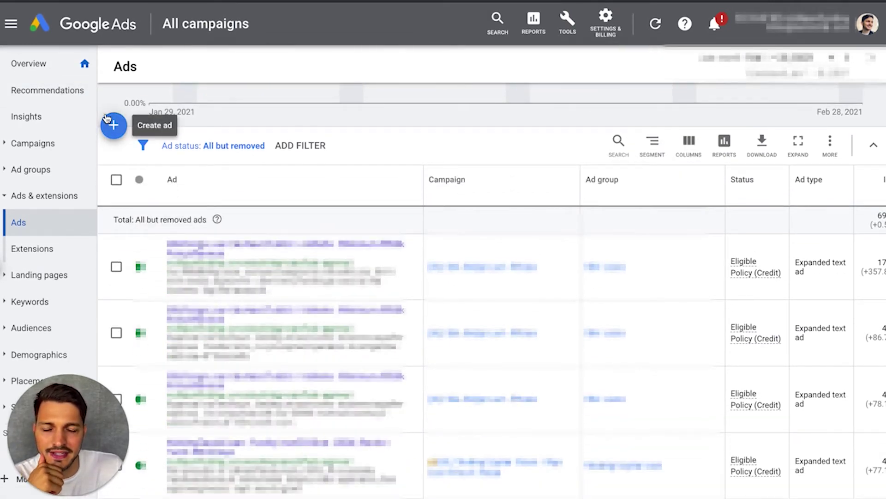
pyautogui.scroll(-1, 107, 119)
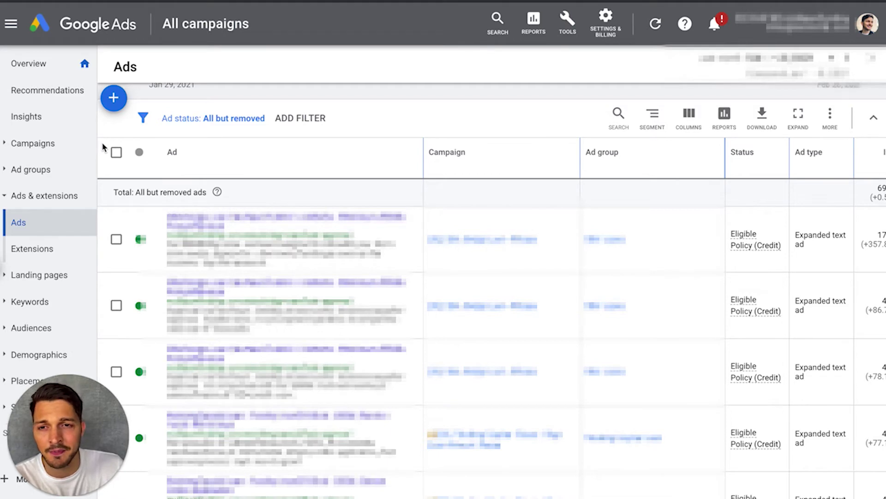
pyautogui.scroll(3, 102, 147)
pyautogui.moveTo(152, 138)
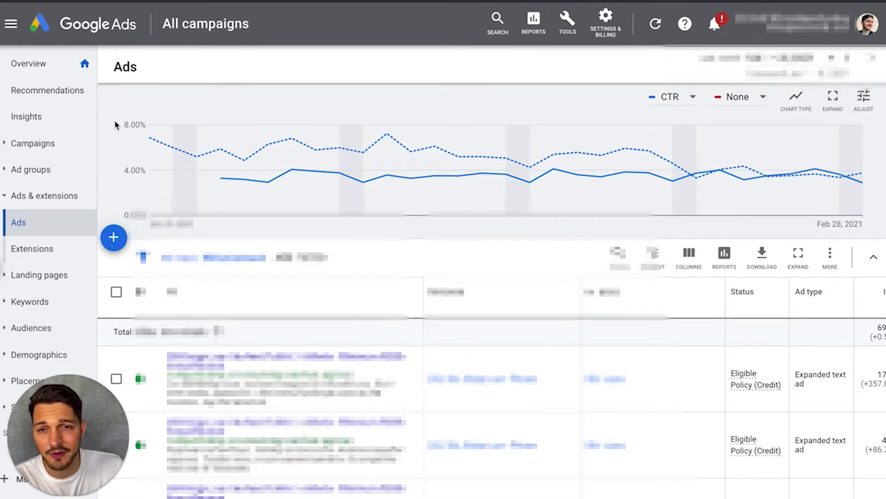
pyautogui.scroll(-1, 115, 125)
pyautogui.scroll(-2, 115, 125)
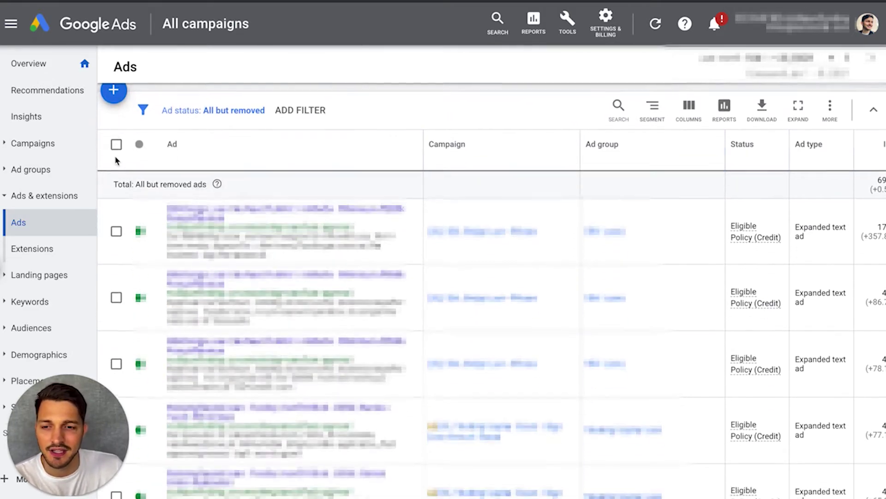
# - Add CTR and Clicks columns to the ads table and sort it by Clicks, highest first
pyautogui.click(688, 109)
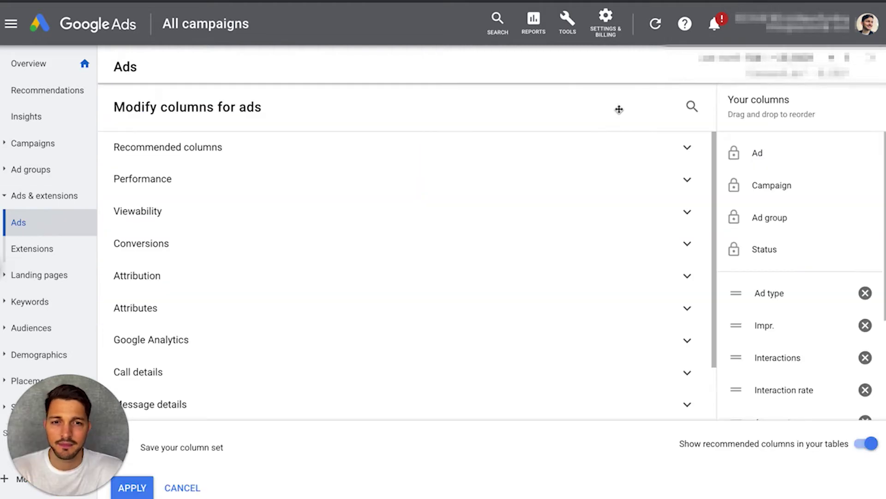
pyautogui.click(707, 109)
pyautogui.write('ctr')
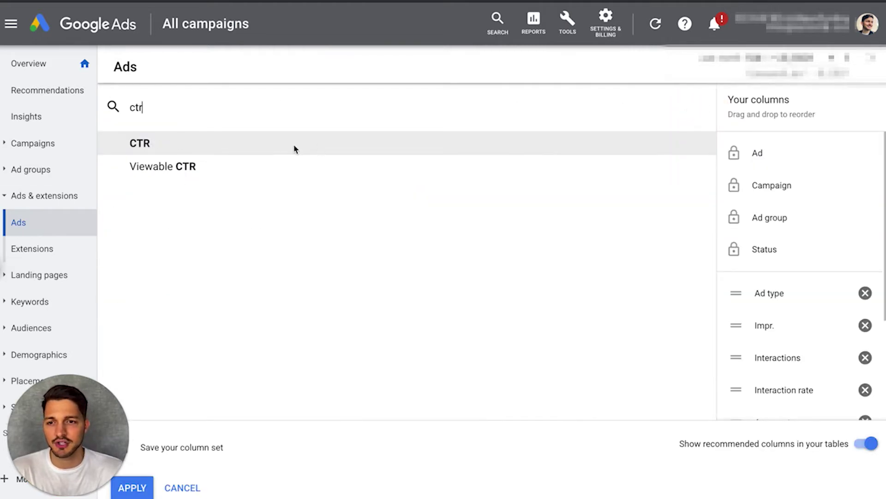
pyautogui.click(287, 147)
pyautogui.click(121, 220)
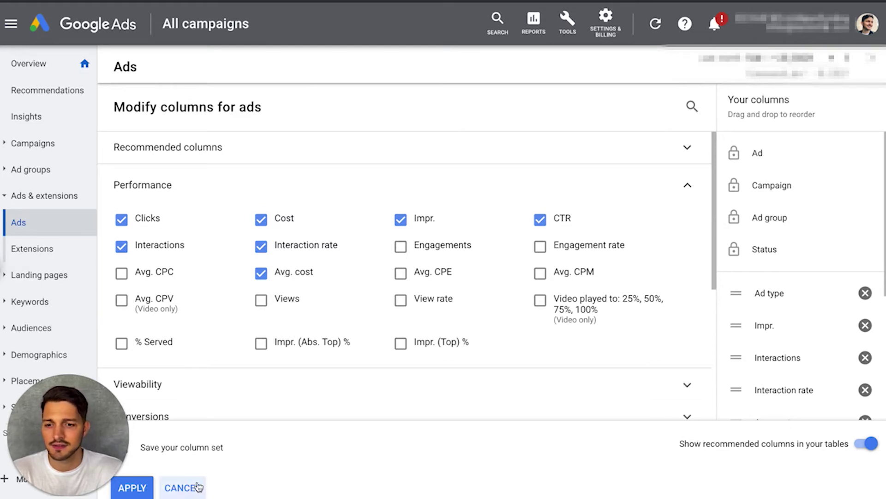
pyautogui.click(133, 489)
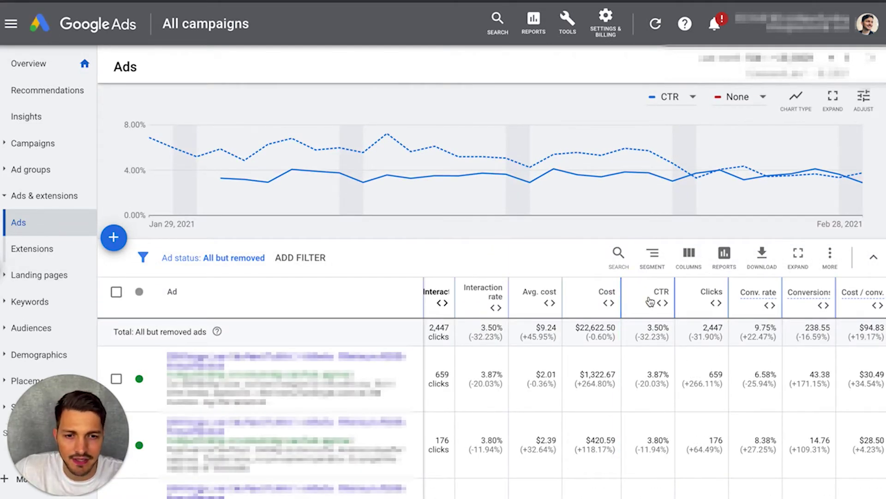
pyautogui.click(707, 296)
pyautogui.scroll(-3, 693, 300)
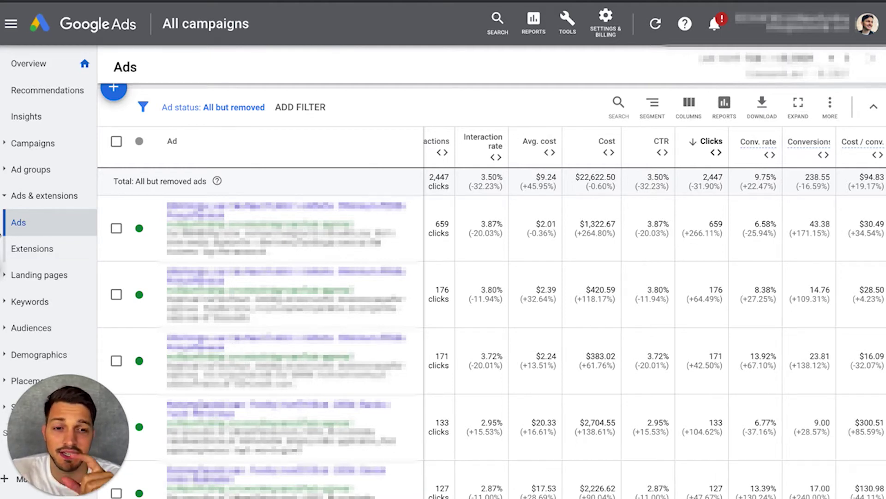
# - Filter the ads table to ads with Clicks greater than 5
pyautogui.click(296, 107)
pyautogui.write('click')
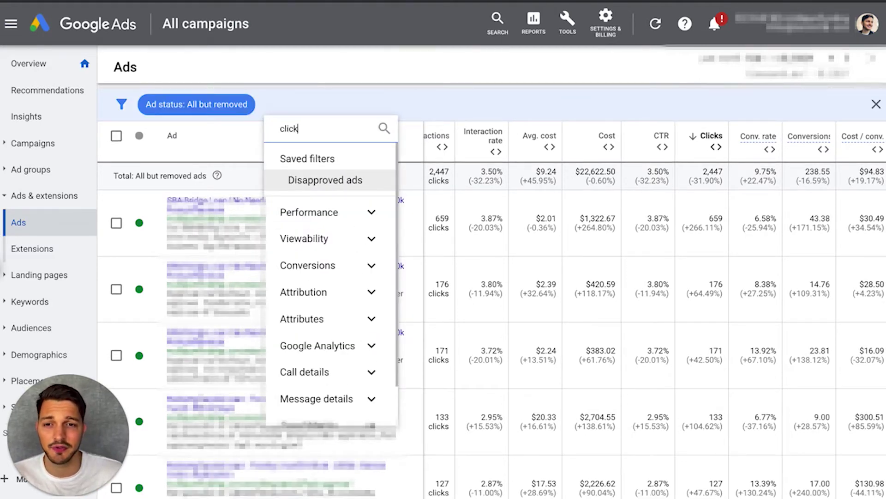
pyautogui.click(305, 244)
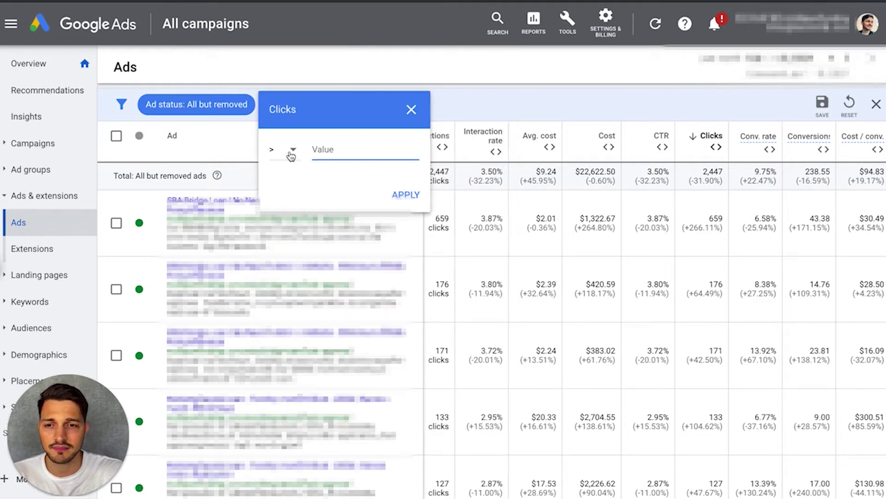
pyautogui.click(334, 148)
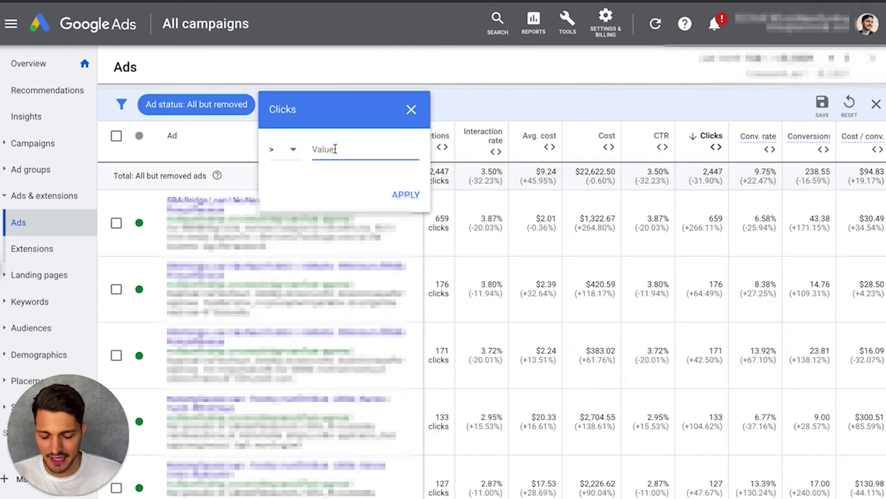
pyautogui.write('5')
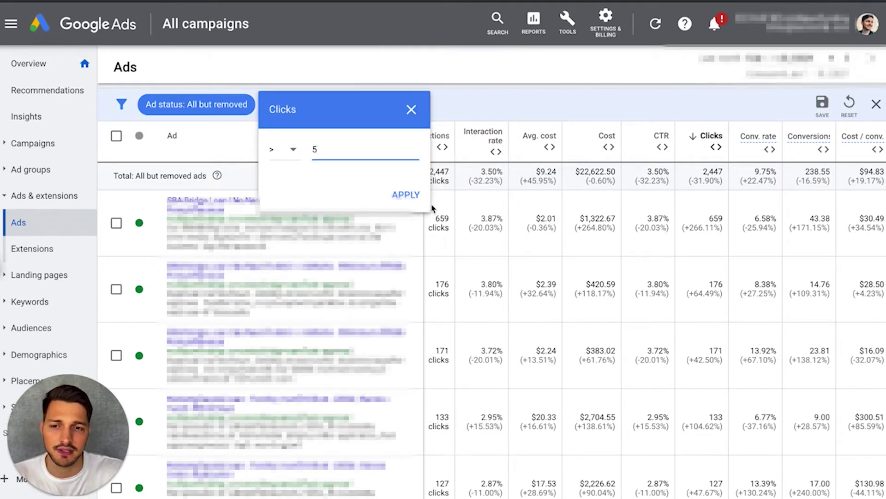
pyautogui.click(402, 195)
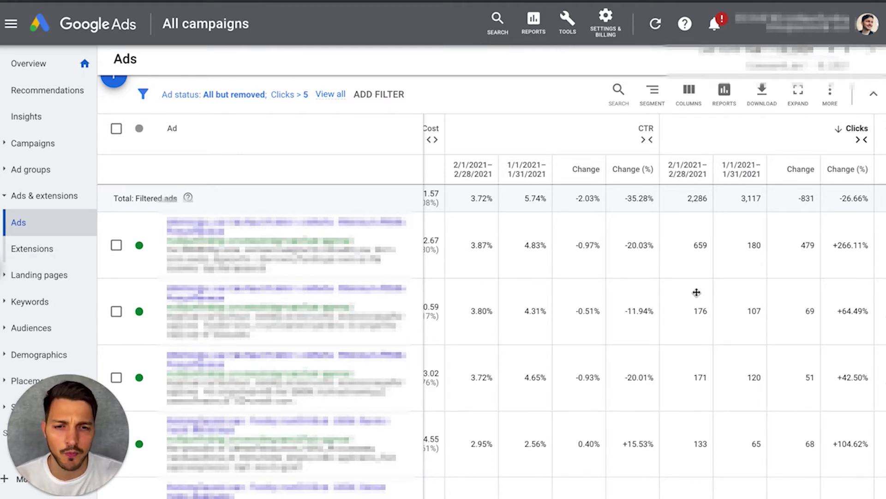
pyautogui.scroll(-3, 718, 294)
pyautogui.hscroll(1, 732, 245)
pyautogui.scroll(5, 730, 240)
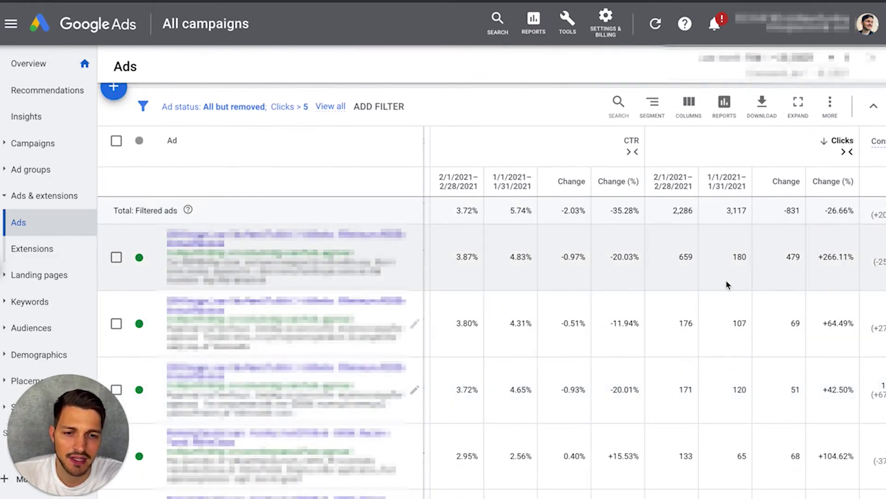
pyautogui.hscroll(-1, 726, 276)
pyautogui.click(688, 256)
pyautogui.doubleClick(688, 256)
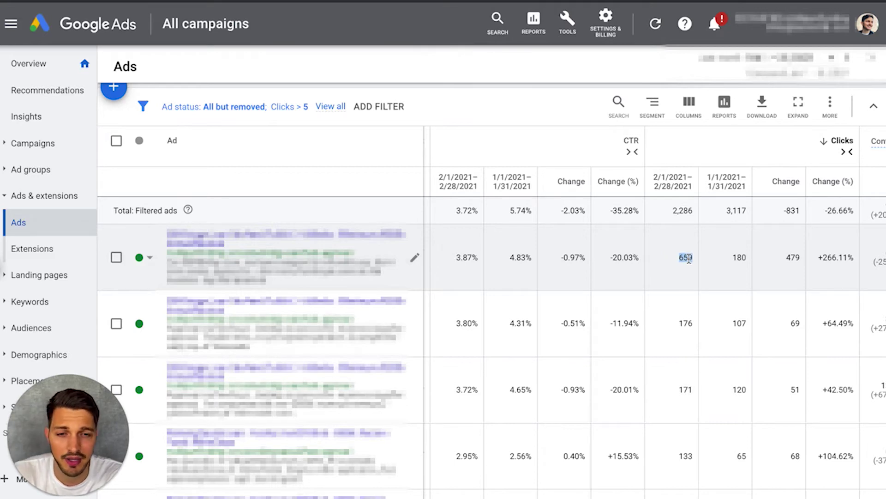
pyautogui.doubleClick(624, 257)
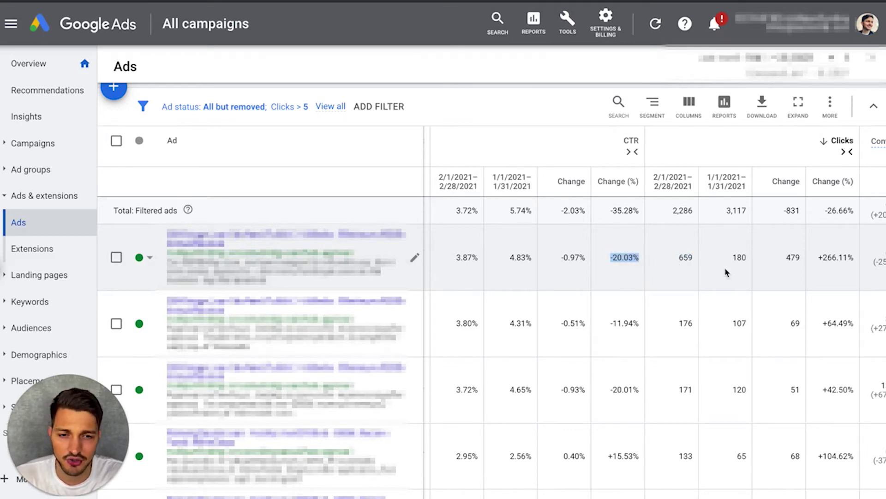
pyautogui.scroll(-1, 726, 272)
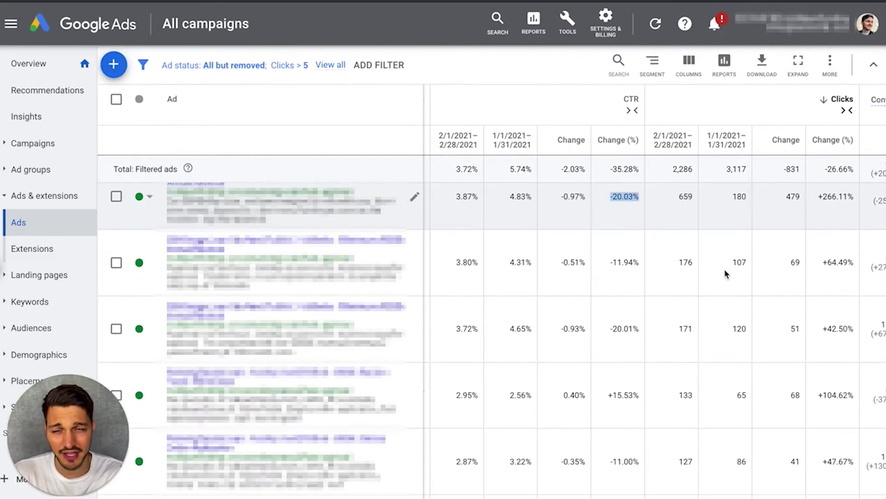
pyautogui.scroll(-1, 725, 271)
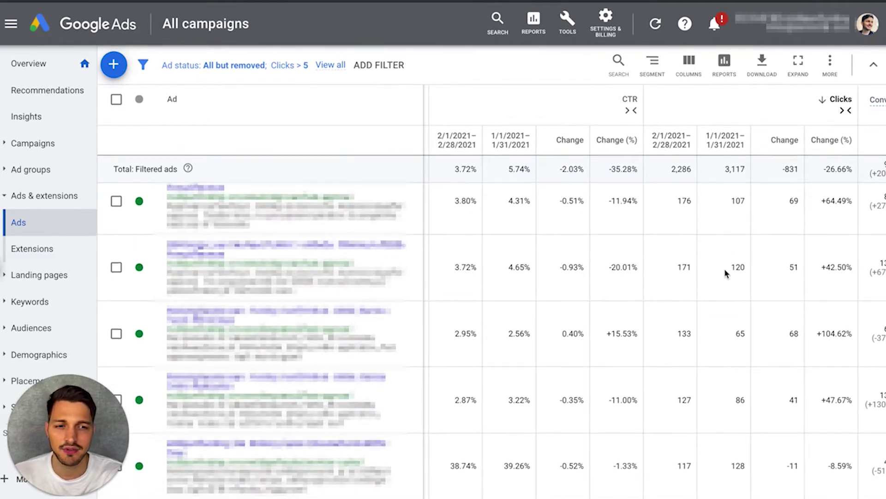
pyautogui.hscroll(1, 724, 270)
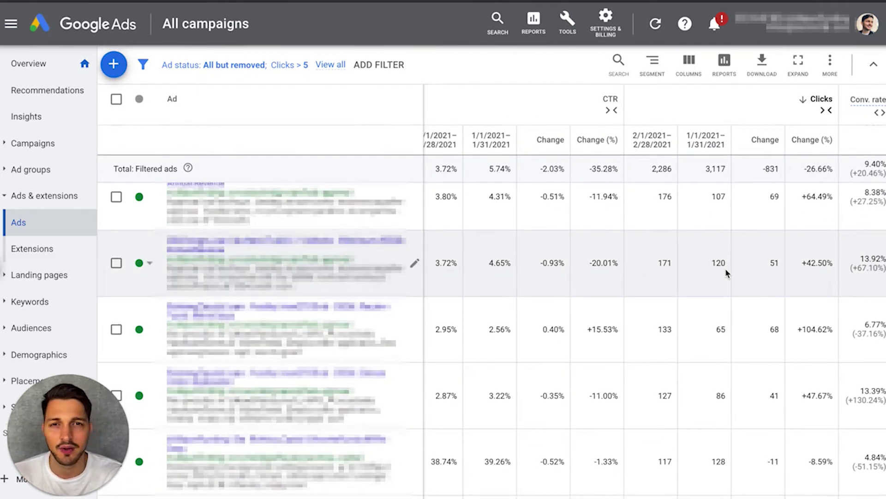
pyautogui.scroll(-1, 726, 269)
pyautogui.scroll(-1, 726, 275)
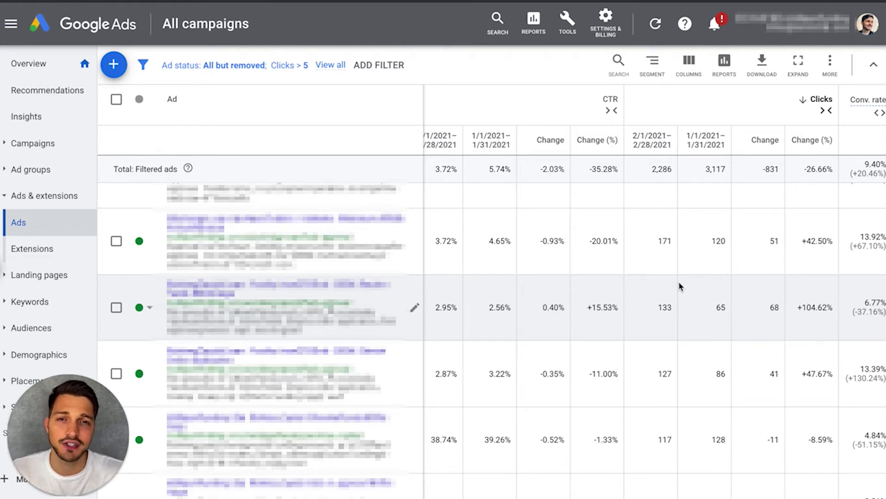
pyautogui.scroll(1, 679, 287)
pyautogui.scroll(-5, 679, 287)
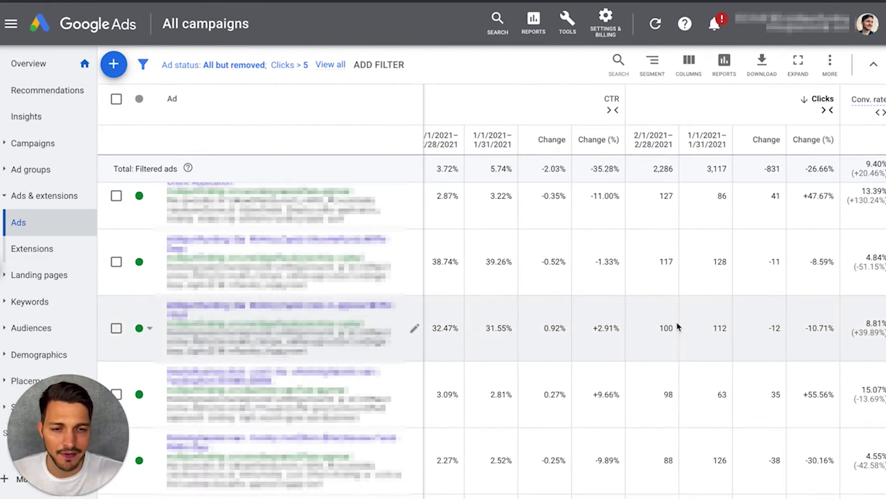
# - Toggle select-all on the Campaigns list, then select only the top campaign
pyautogui.scroll(-1, 682, 325)
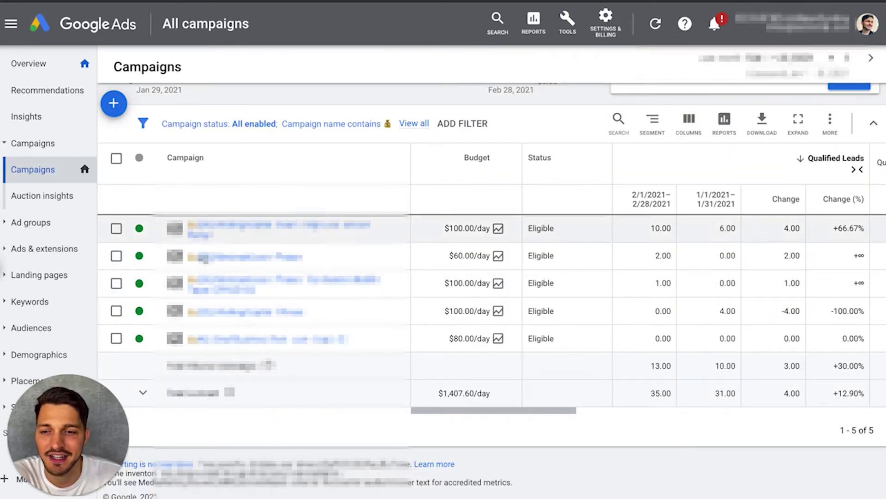
pyautogui.click(116, 159)
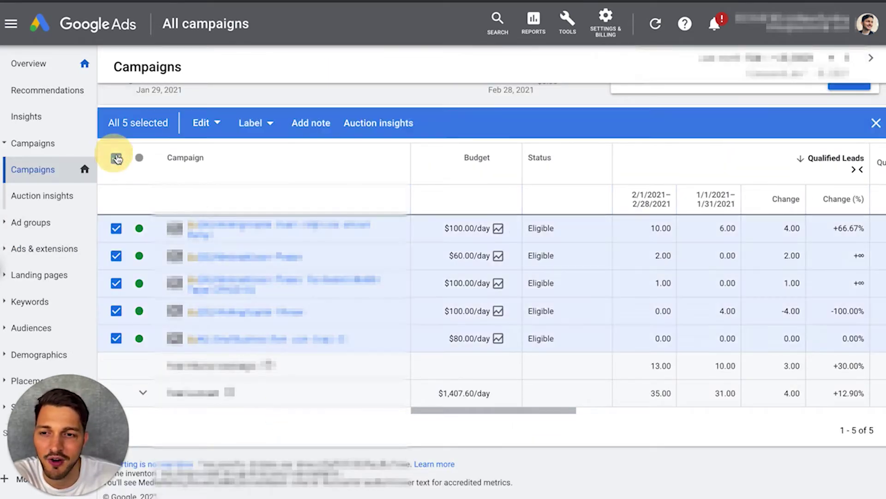
pyautogui.click(116, 159)
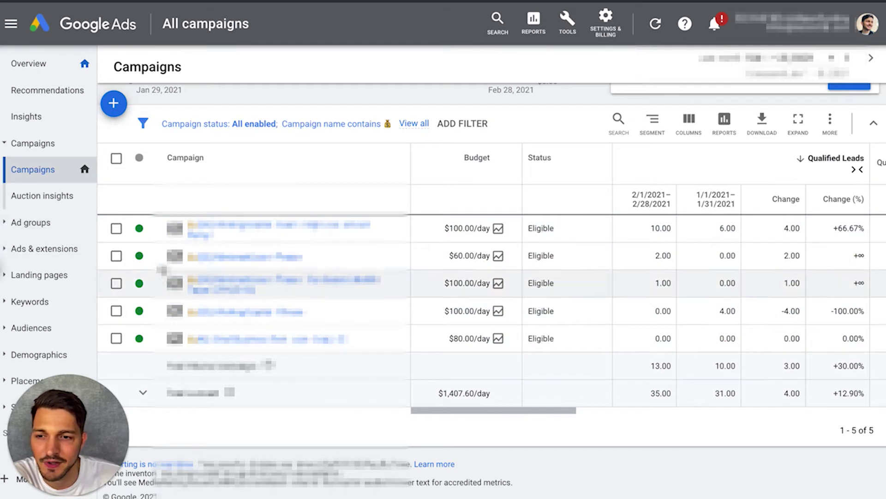
pyautogui.click(116, 228)
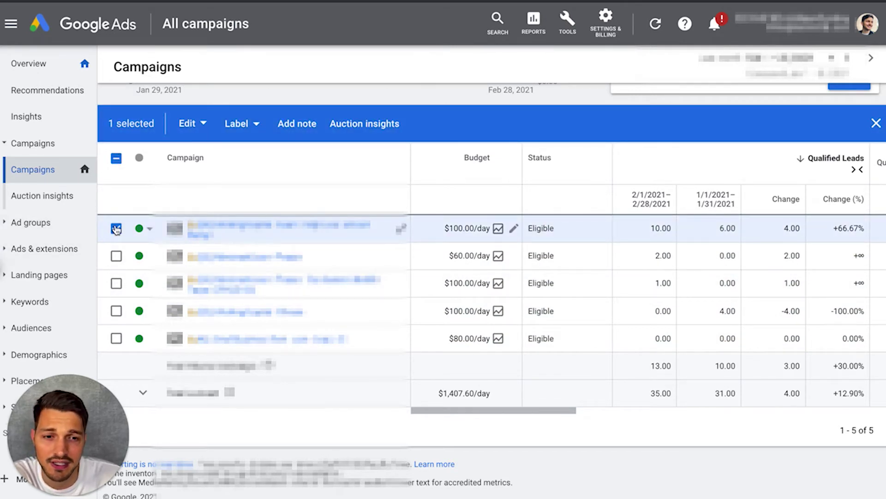
pyautogui.click(206, 226)
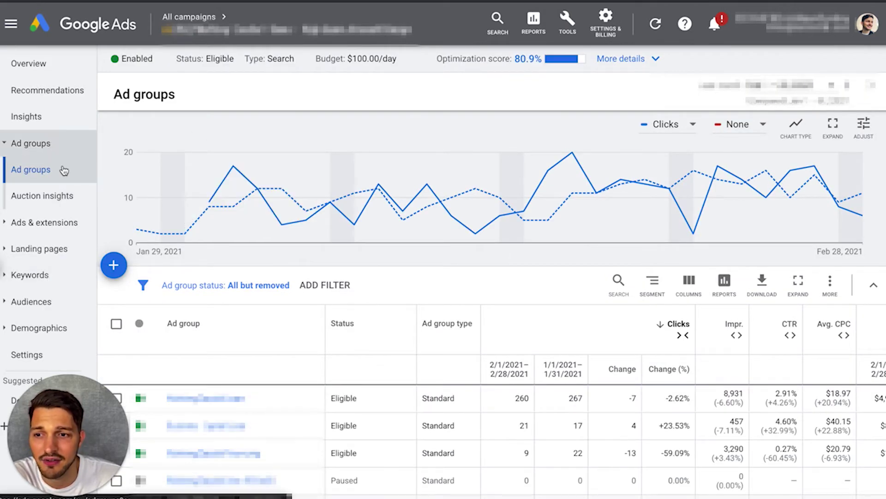
pyautogui.click(56, 224)
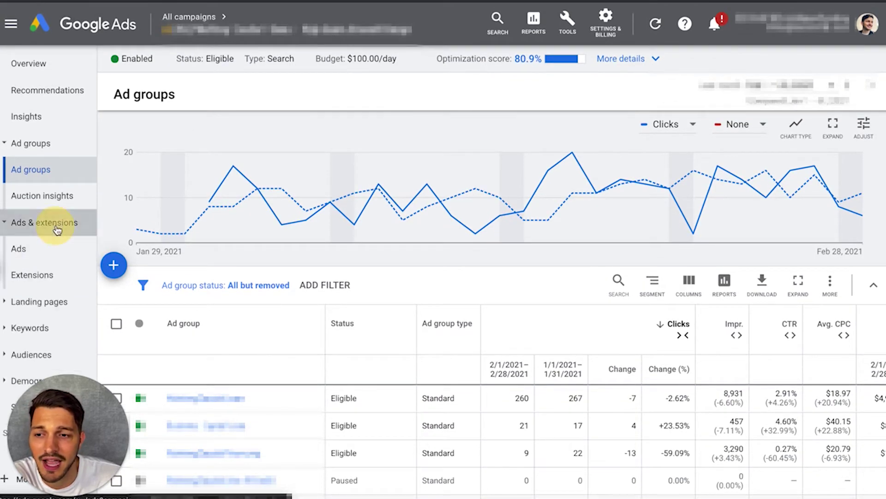
pyautogui.click(40, 144)
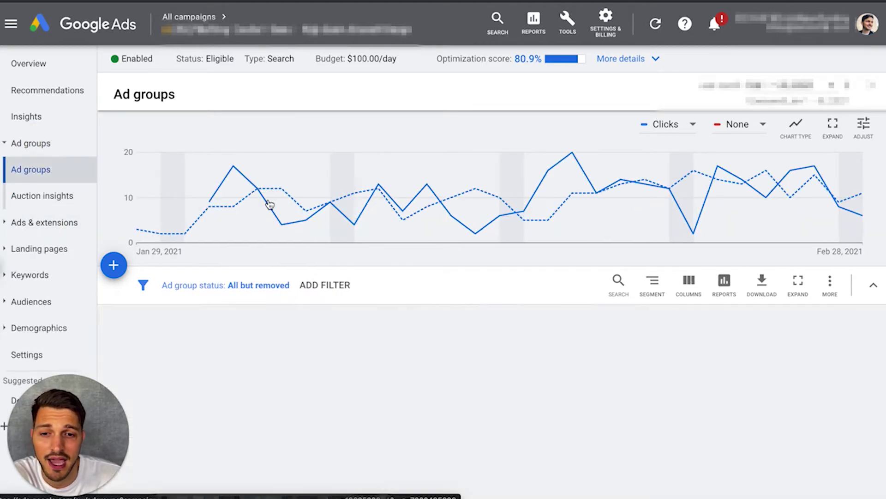
pyautogui.scroll(-2, 270, 205)
pyautogui.scroll(-1, 270, 205)
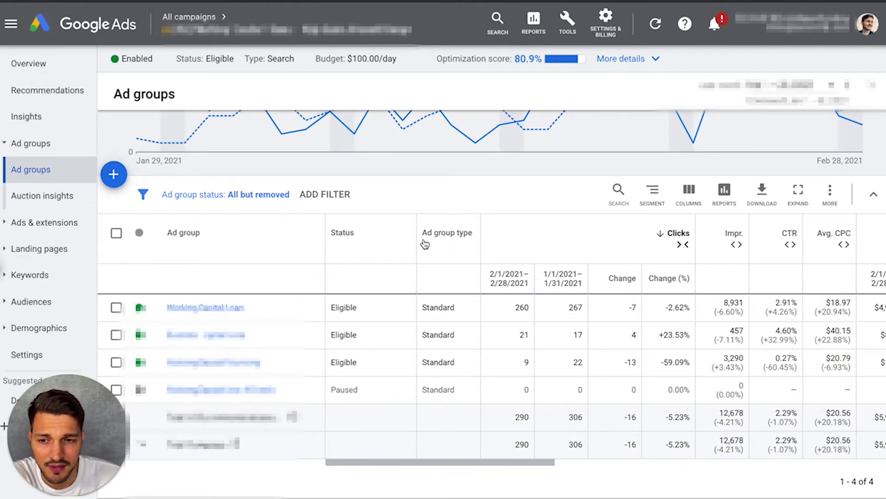
pyautogui.hscroll(2, 429, 241)
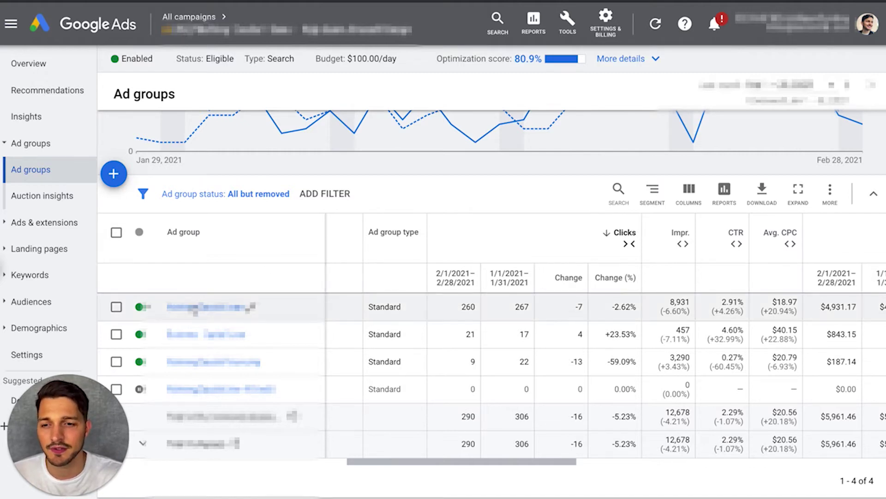
# - Open one ad group's Ads page and scroll across to review its CTR columns
pyautogui.click(199, 306)
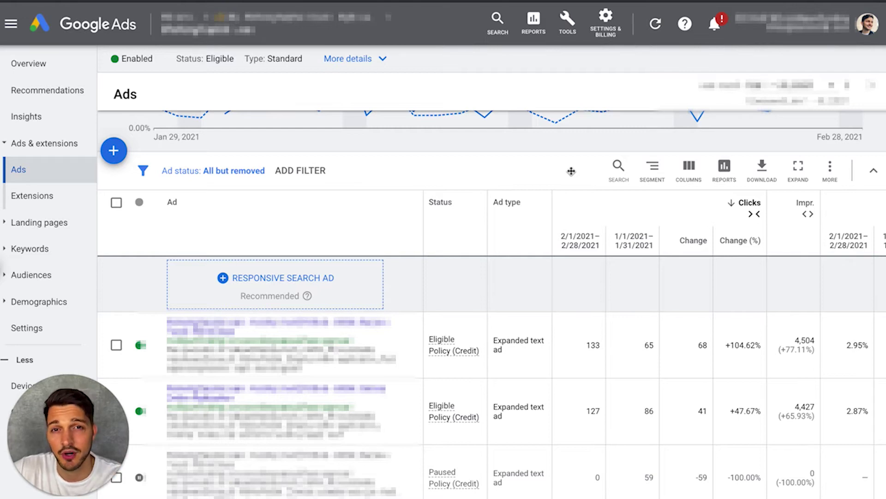
pyautogui.scroll(-3, 571, 171)
pyautogui.hscroll(5, 571, 171)
pyautogui.moveTo(771, 318)
pyautogui.mouseDown()
pyautogui.moveTo(729, 307)
pyautogui.moveTo(655, 330)
pyautogui.moveTo(655, 417)
pyautogui.moveTo(726, 439)
pyautogui.moveTo(771, 434)
pyautogui.moveTo(776, 305)
pyautogui.mouseUp()
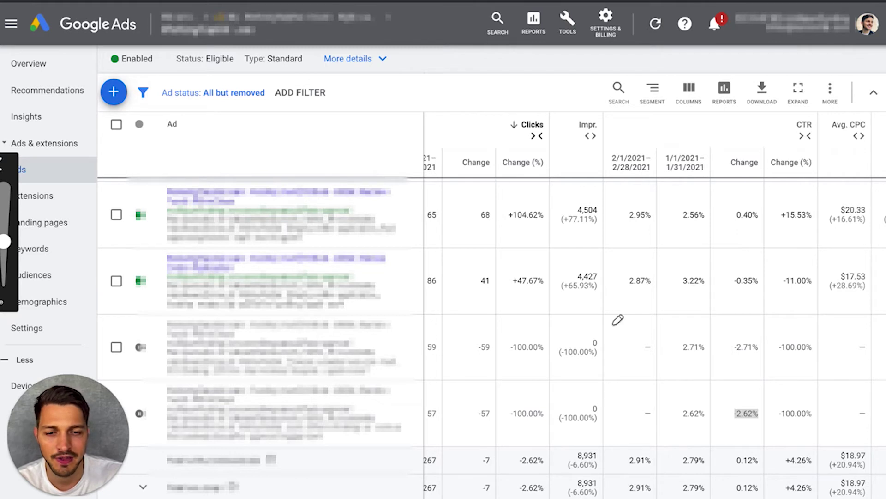
pyautogui.moveTo(626, 357); pyautogui.dragTo(678, 330)
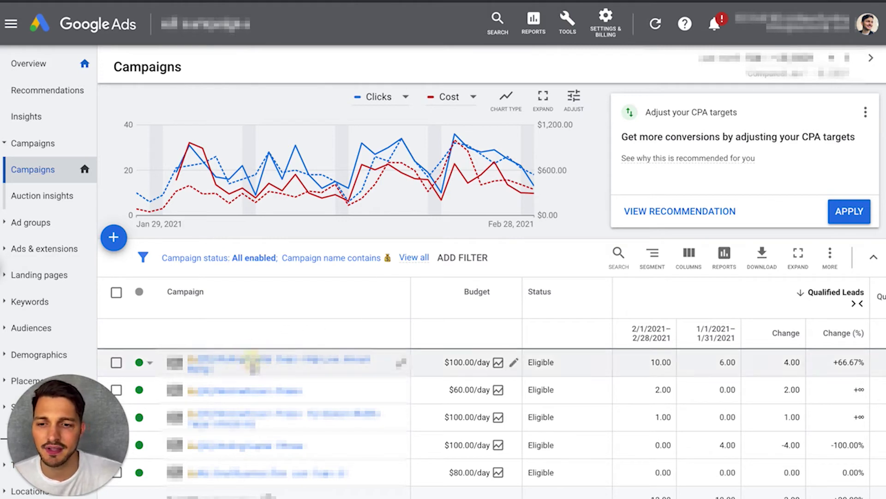
# - Open the top campaign's first ad group and view its ads, comparing Feb 1–18 with Mar 1–18, 2021
pyautogui.click(253, 362)
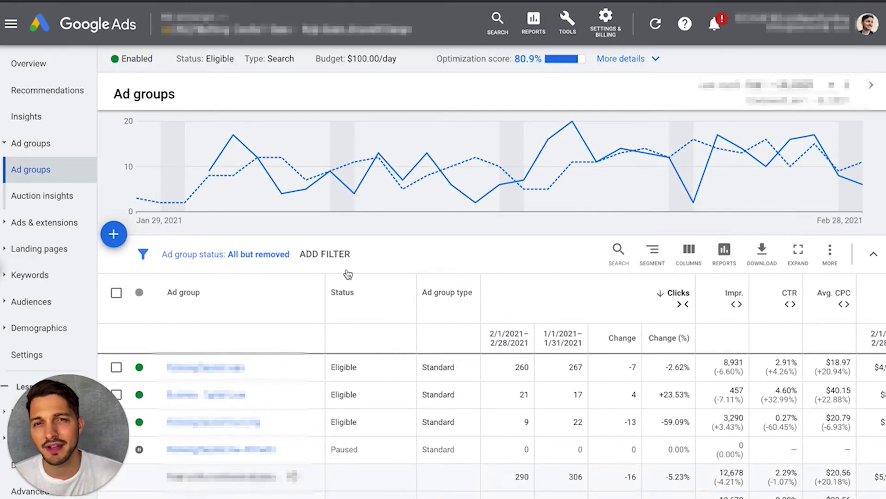
pyautogui.scroll(-1, 347, 273)
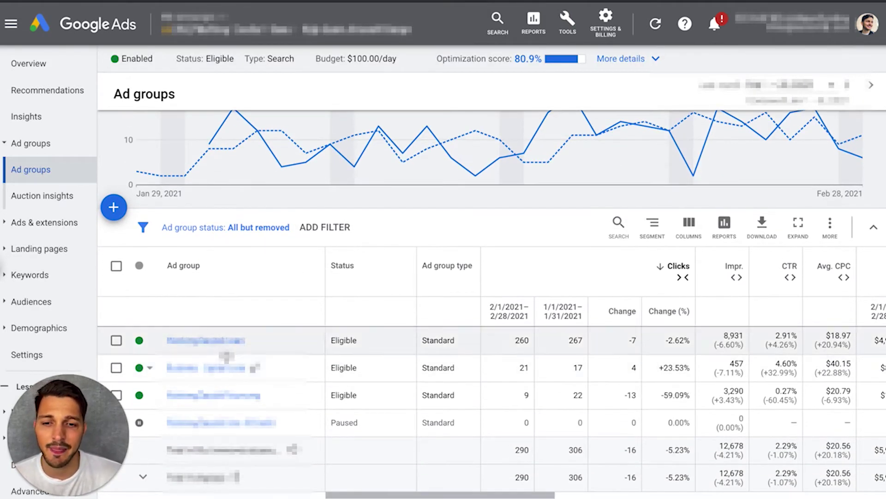
pyautogui.click(210, 344)
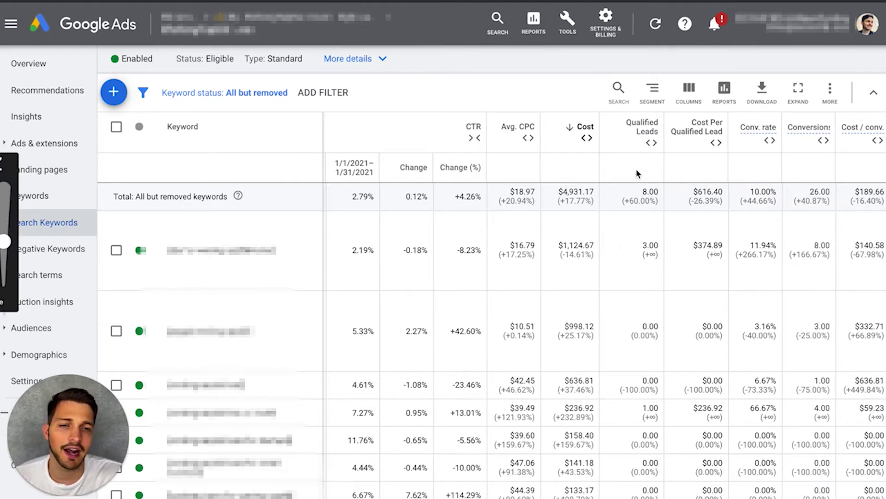
pyautogui.moveTo(619, 98)
pyautogui.mouseDown()
pyautogui.moveTo(609, 150)
pyautogui.moveTo(617, 92)
pyautogui.mouseUp()
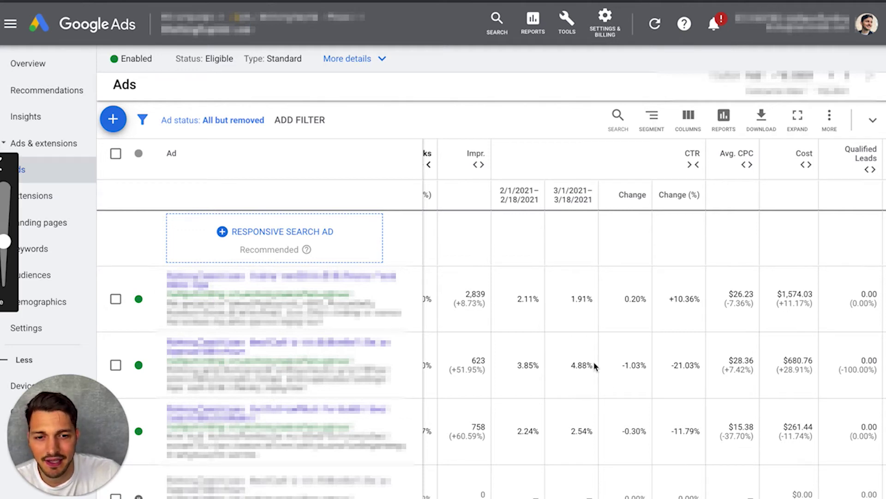
# - Set the first ad, whose cost per conversion rose 66.75%, to Paused
pyautogui.moveTo(592, 353)
pyautogui.mouseDown()
pyautogui.moveTo(586, 367)
pyautogui.moveTo(589, 350)
pyautogui.moveTo(569, 356)
pyautogui.moveTo(592, 374)
pyautogui.moveTo(593, 350)
pyautogui.mouseUp()
pyautogui.moveTo(611, 287)
pyautogui.mouseDown()
pyautogui.moveTo(571, 279)
pyautogui.moveTo(577, 309)
pyautogui.moveTo(609, 287)
pyautogui.mouseUp()
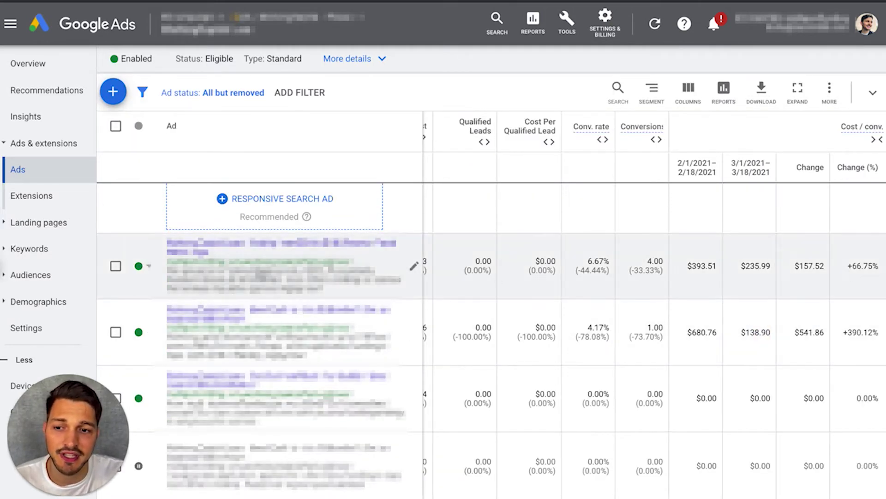
pyautogui.click(142, 268)
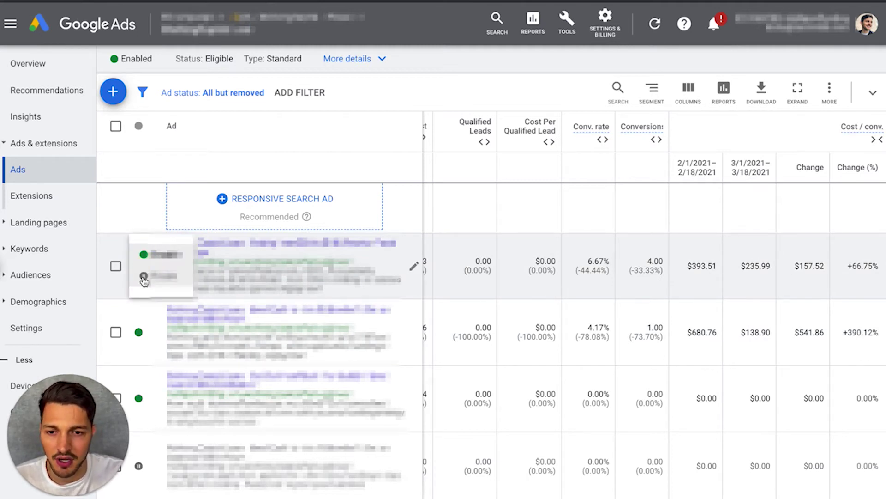
pyautogui.click(143, 279)
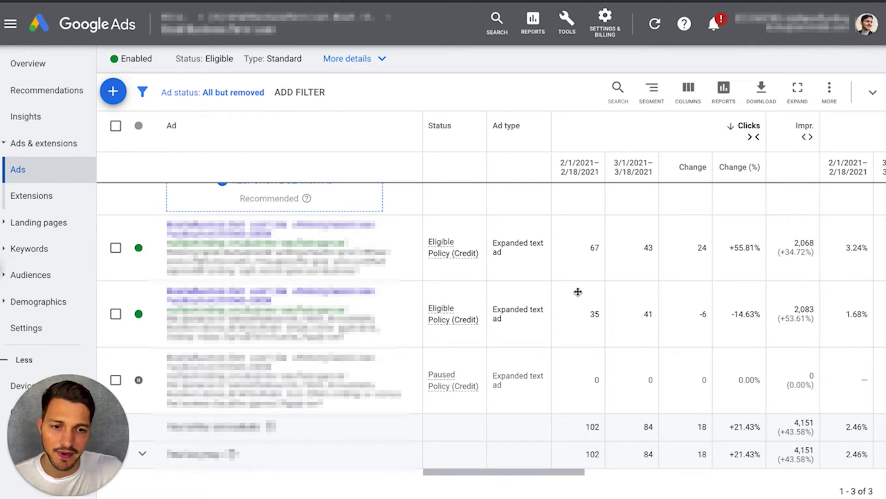
# - Set the second ad, with its 1.68% CTR and 44.43% CTR drop, to Paused
pyautogui.hscroll(3, 578, 292)
pyautogui.hscroll(5, 578, 291)
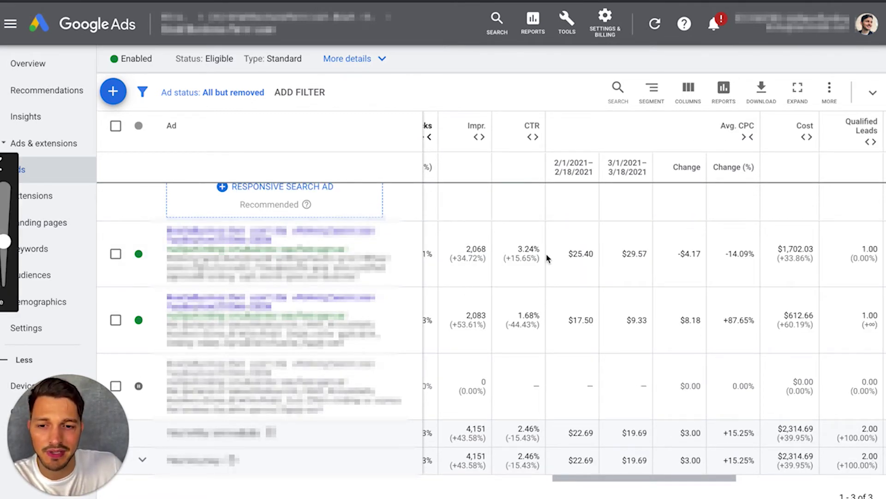
pyautogui.moveTo(547, 201)
pyautogui.mouseDown()
pyautogui.moveTo(401, 301)
pyautogui.moveTo(431, 306)
pyautogui.mouseUp()
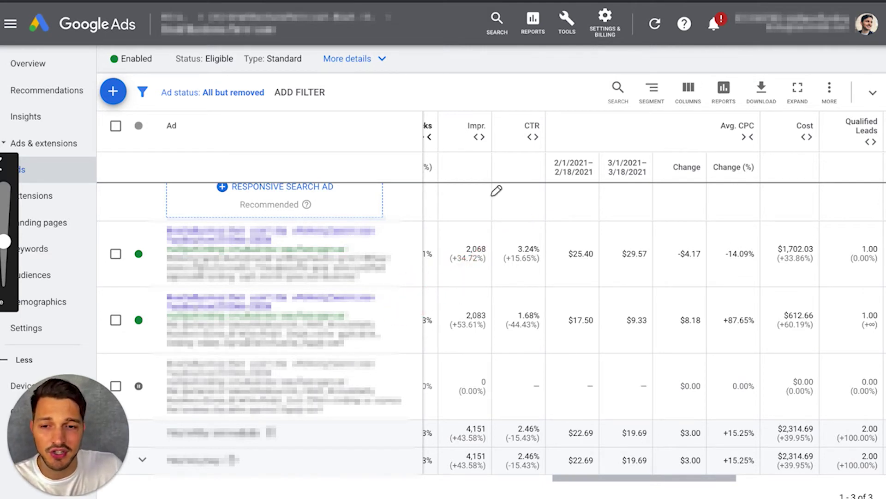
pyautogui.moveTo(550, 144)
pyautogui.mouseDown()
pyautogui.moveTo(409, 220)
pyautogui.moveTo(435, 231)
pyautogui.mouseUp()
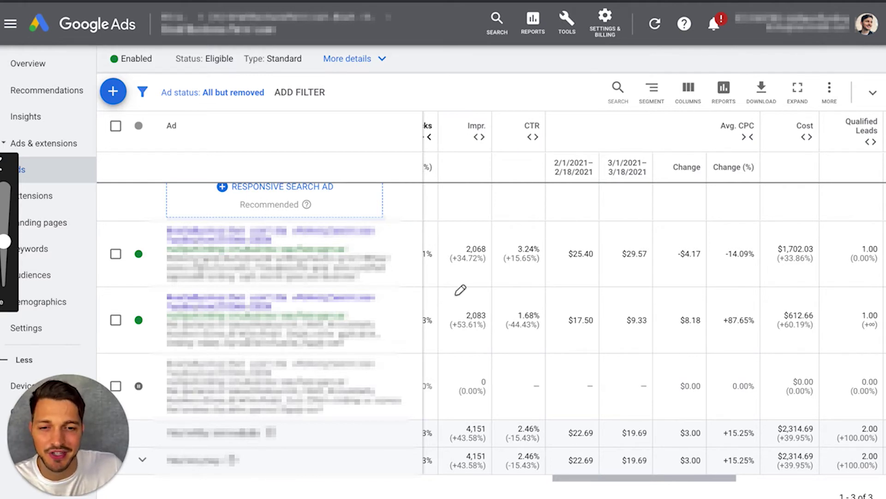
pyautogui.click(138, 323)
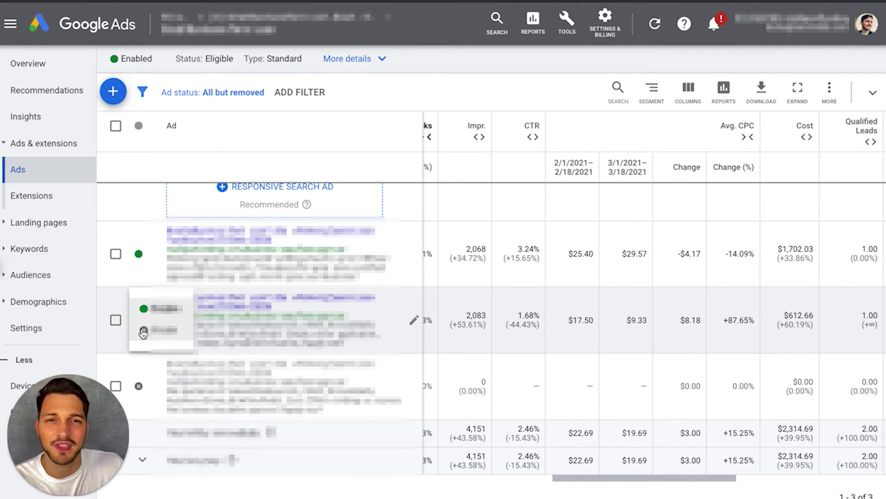
pyautogui.click(143, 330)
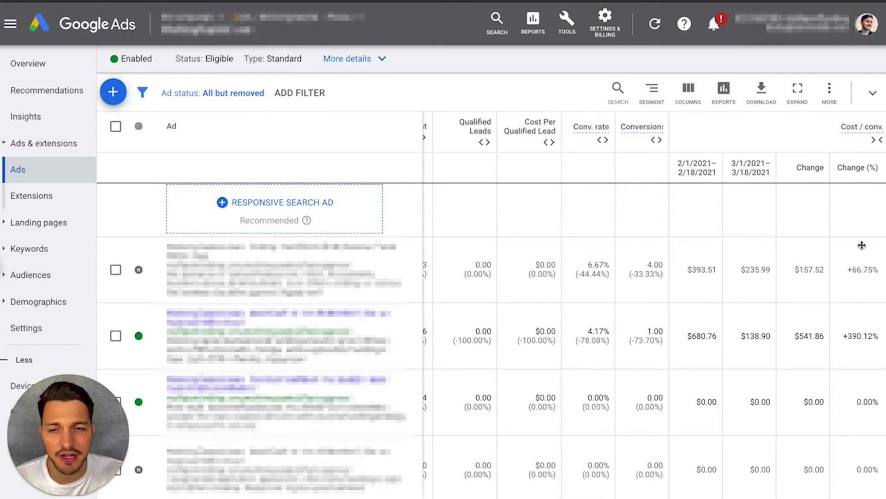
# - Collapse the Avg. CPC comparison columns in the ads table
pyautogui.hscroll(-2, 787, 371)
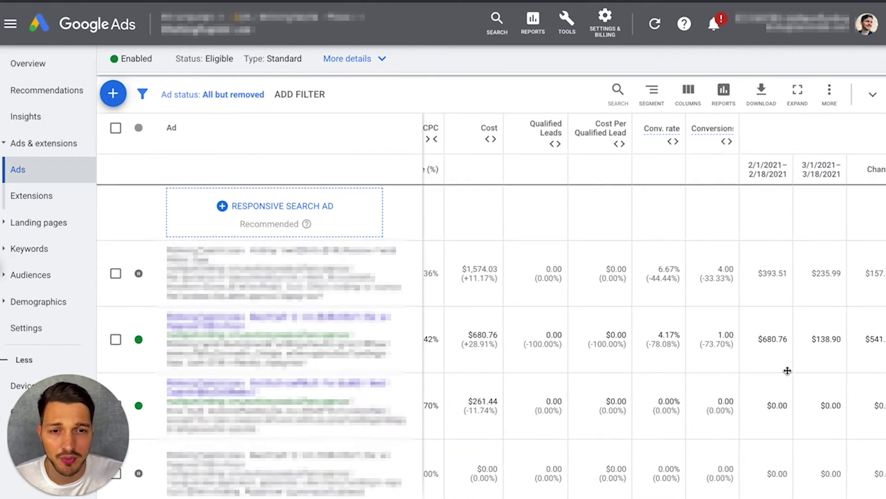
pyautogui.hscroll(-3, 787, 370)
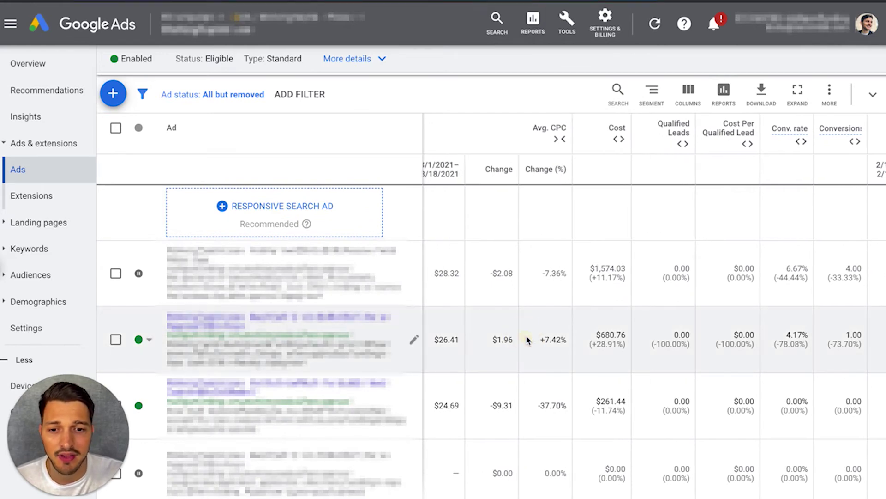
pyautogui.click(560, 139)
# - Select the first ad in the table, then clear the selection
pyautogui.hscroll(-4, 567, 230)
pyautogui.hscroll(4, 546, 364)
pyautogui.scroll(-1, 545, 365)
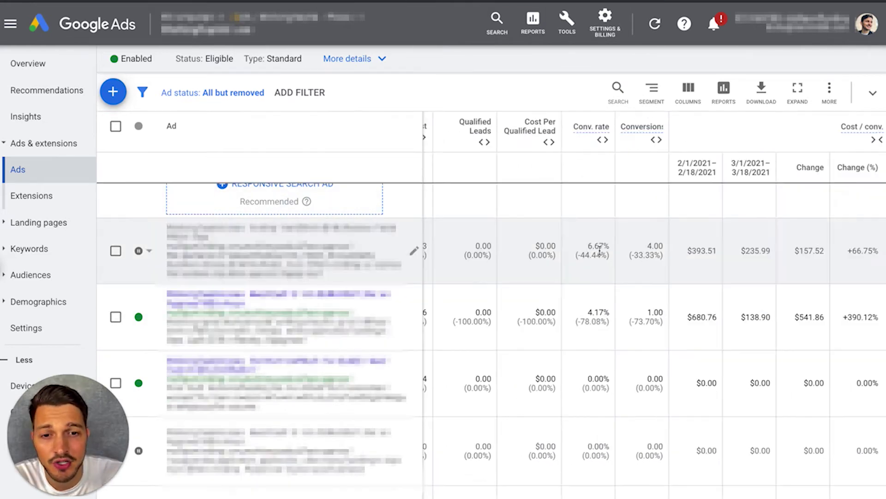
pyautogui.click(115, 251)
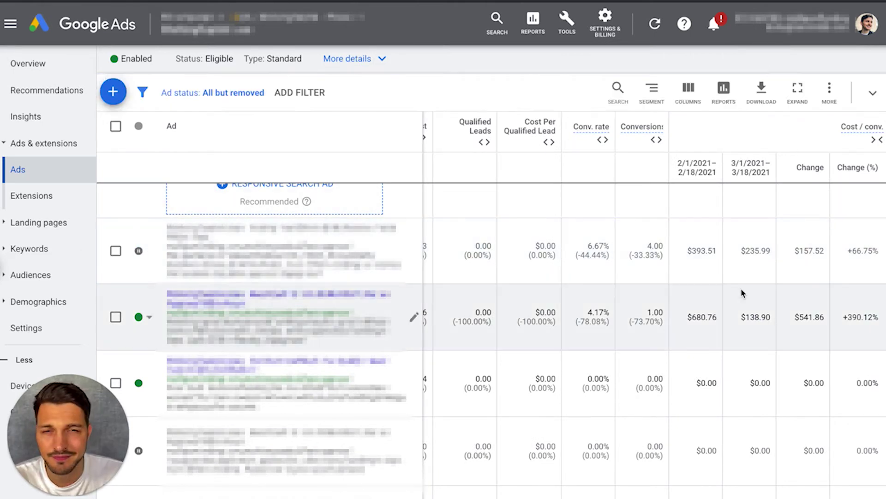
pyautogui.click(876, 92)
pyautogui.scroll(2, 743, 291)
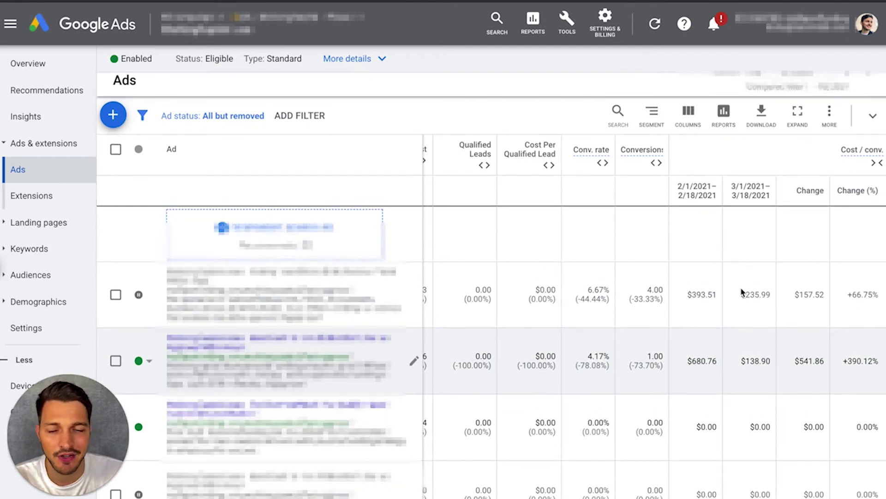
# - Set the date range to 180 days up to today with comparison turned off
pyautogui.click(789, 85)
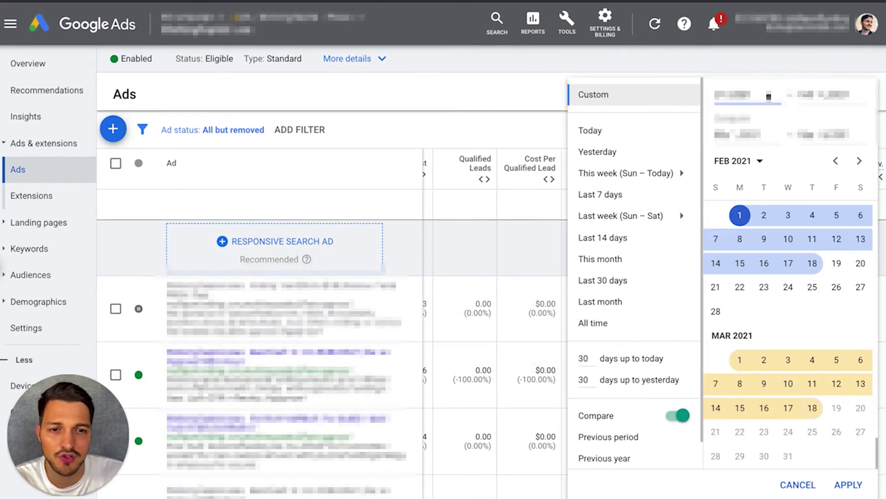
pyautogui.scroll(-1, 627, 434)
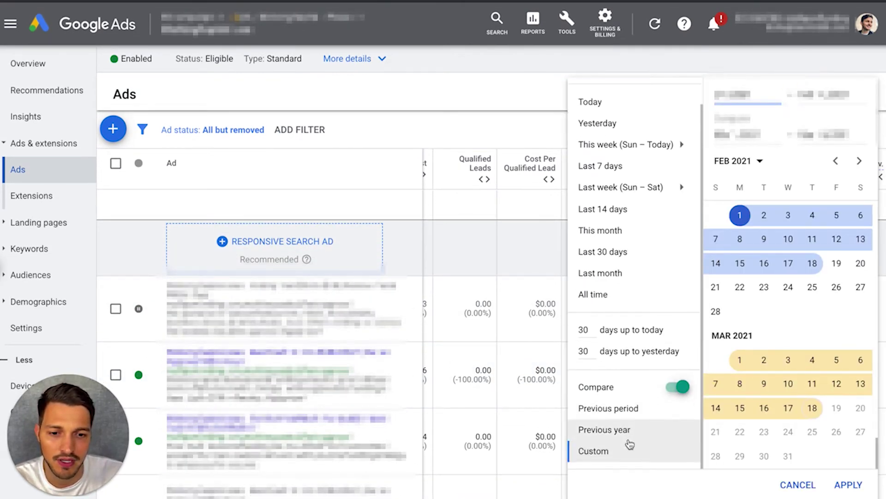
pyautogui.click(586, 330)
pyautogui.write('180')
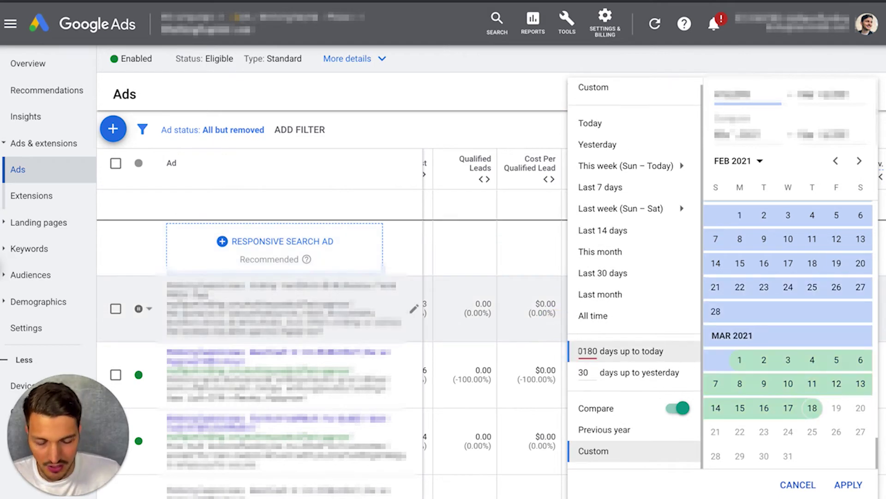
pyautogui.hotkey('ctrl', 'a')
pyautogui.write('180')
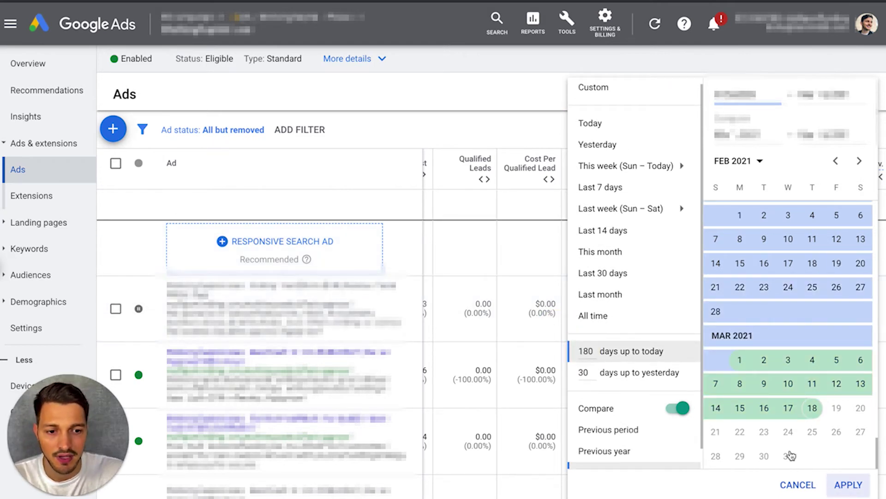
pyautogui.click(677, 408)
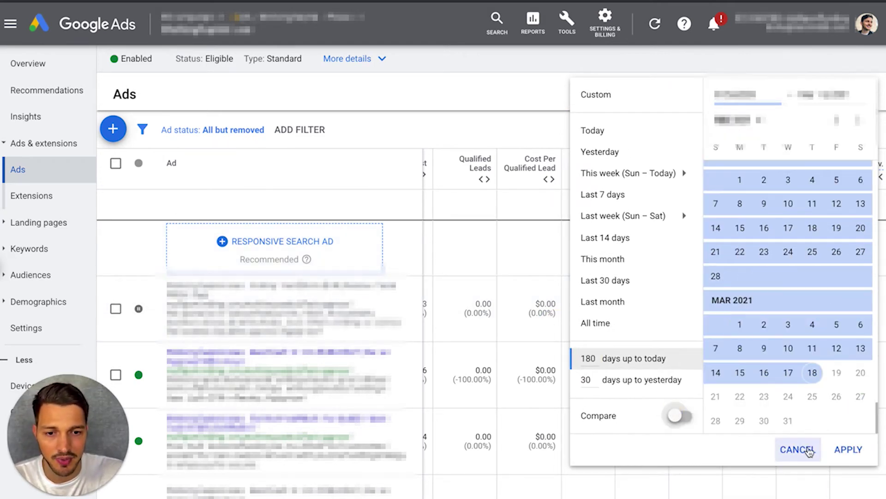
pyautogui.click(848, 450)
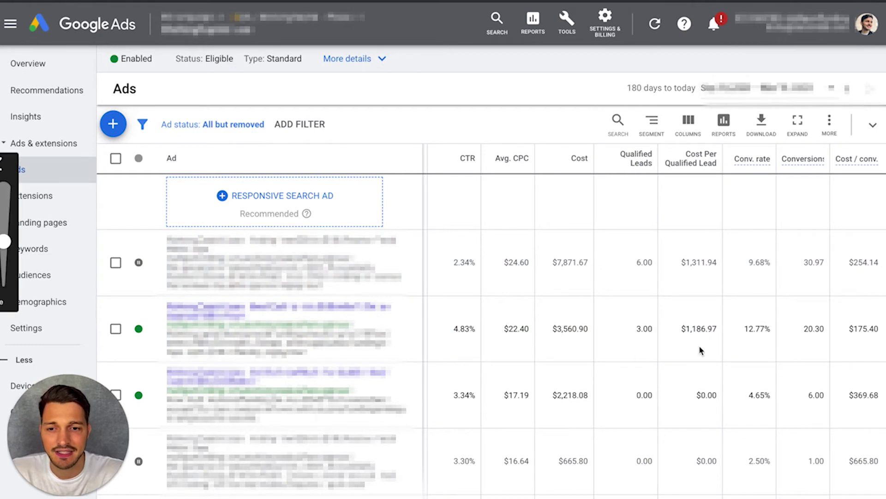
# - Find the paused ad with 3.98% CTR and 32 clicks in the 180-day table and set it to Enabled
pyautogui.moveTo(774, 321)
pyautogui.mouseDown()
pyautogui.moveTo(758, 340)
pyautogui.moveTo(778, 323)
pyautogui.moveTo(767, 317)
pyautogui.mouseUp()
pyautogui.click(1, 308)
pyautogui.scroll(-5, 816, 350)
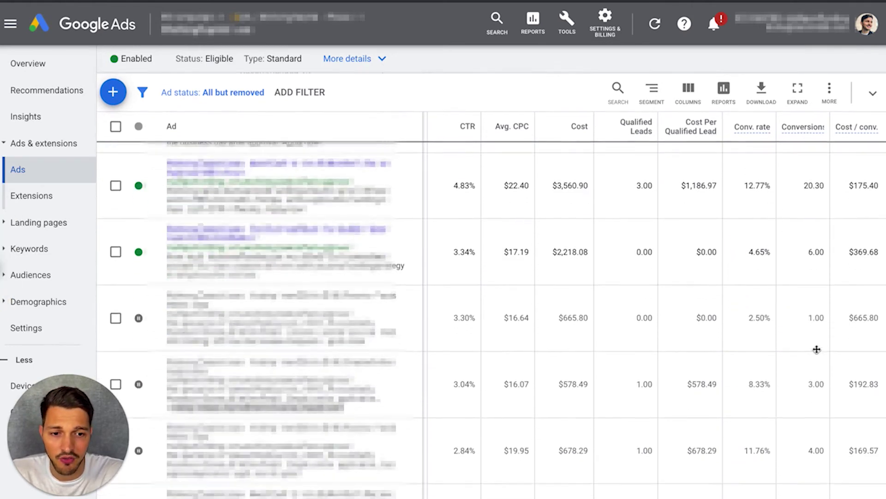
pyautogui.scroll(-2, 816, 350)
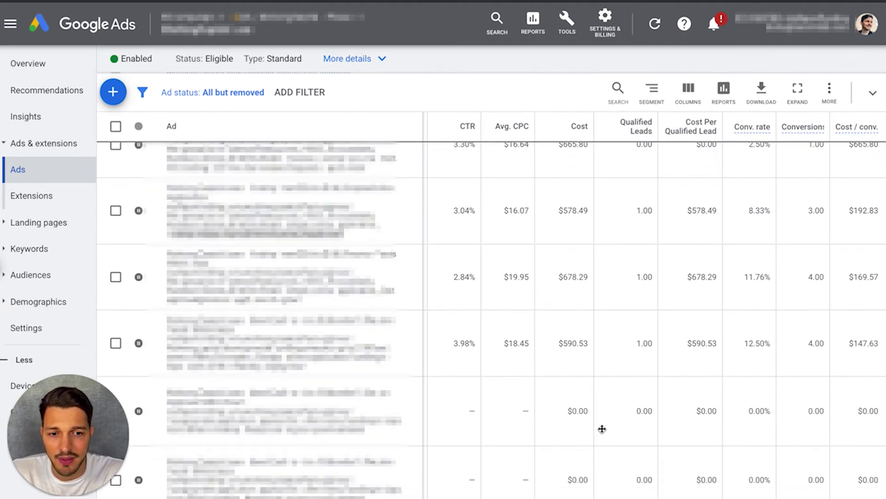
pyautogui.hscroll(-3, 765, 353)
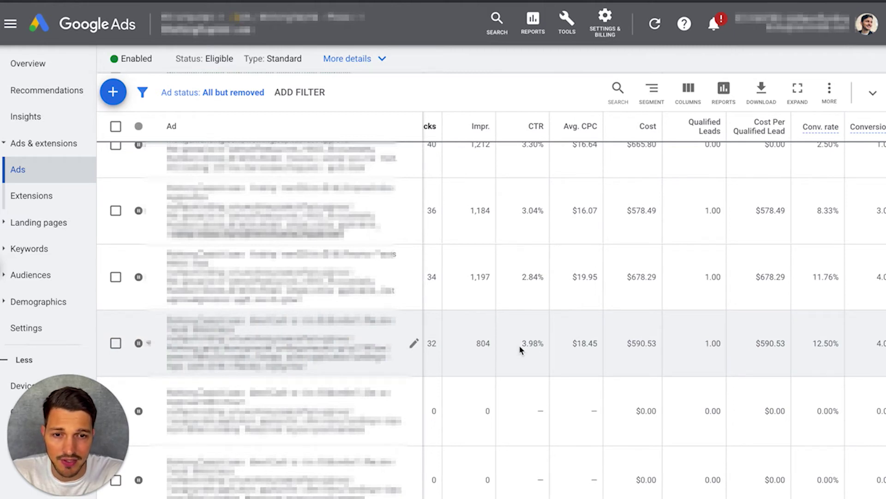
pyautogui.hscroll(3, 571, 344)
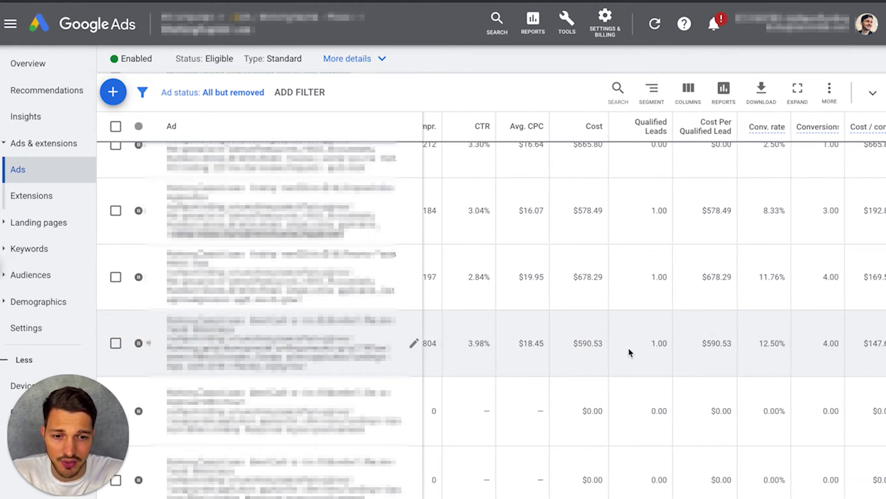
pyautogui.scroll(-1, 636, 352)
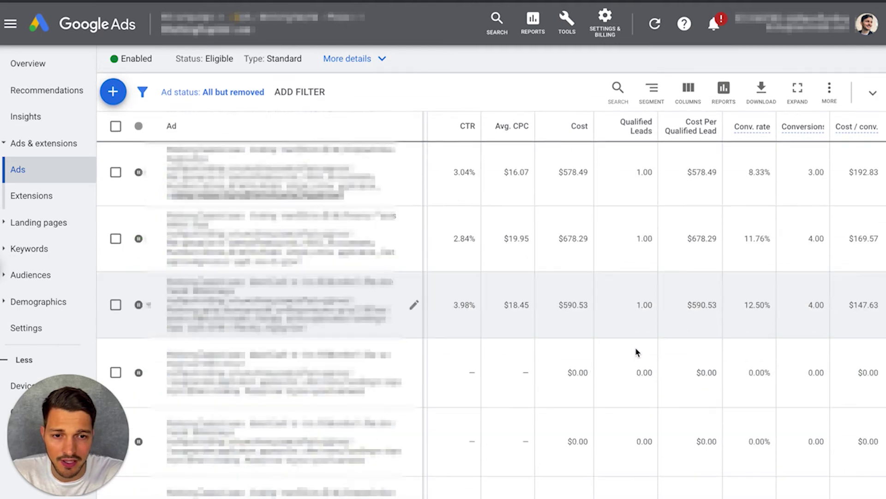
pyautogui.hscroll(-4, 637, 304)
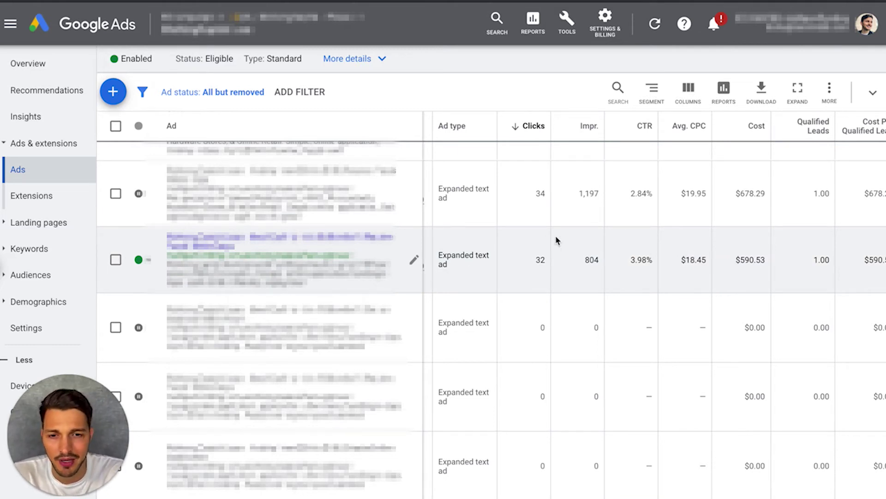
pyautogui.hscroll(4, 657, 257)
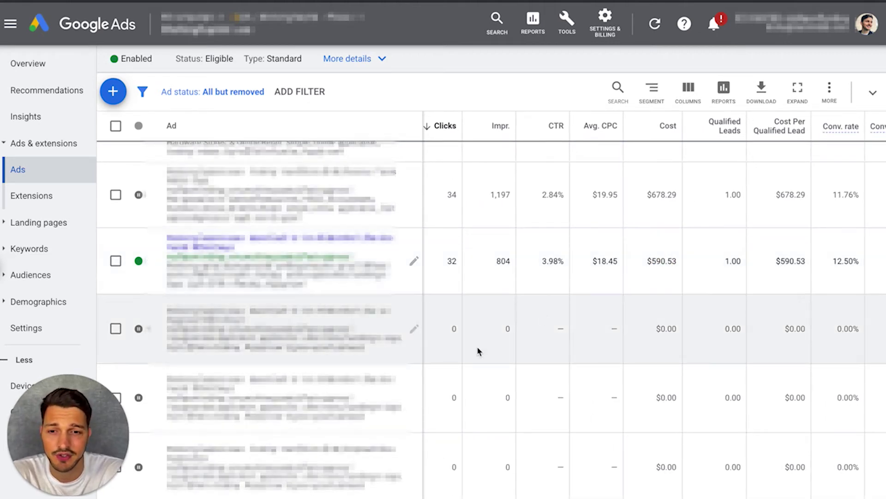
pyautogui.moveTo(527, 188)
pyautogui.mouseDown()
pyautogui.moveTo(396, 259)
pyautogui.moveTo(421, 261)
pyautogui.moveTo(464, 217)
pyautogui.moveTo(523, 187)
pyautogui.mouseUp()
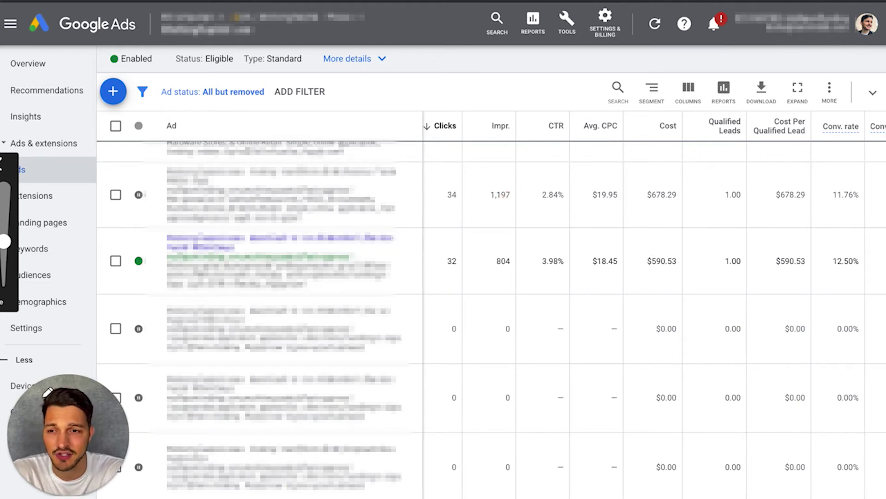
# - Scroll through the other ad group's Ads table
pyautogui.scroll(7, 604, 284)
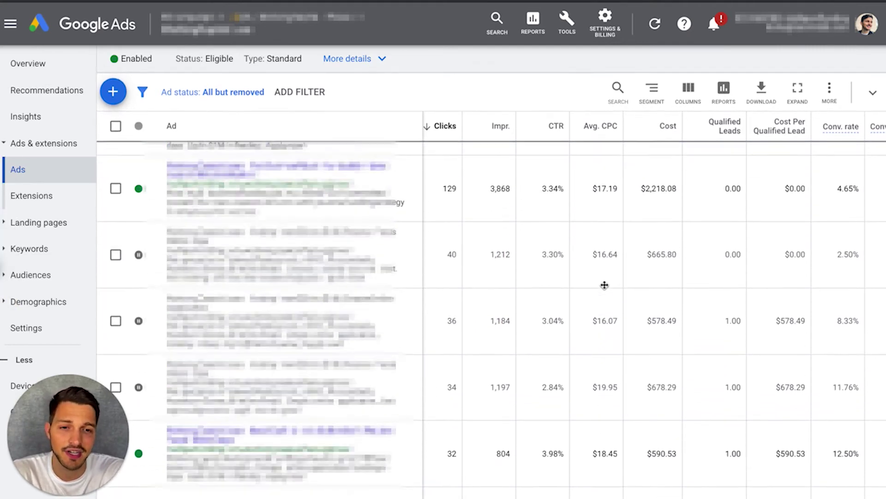
pyautogui.scroll(-3, 605, 288)
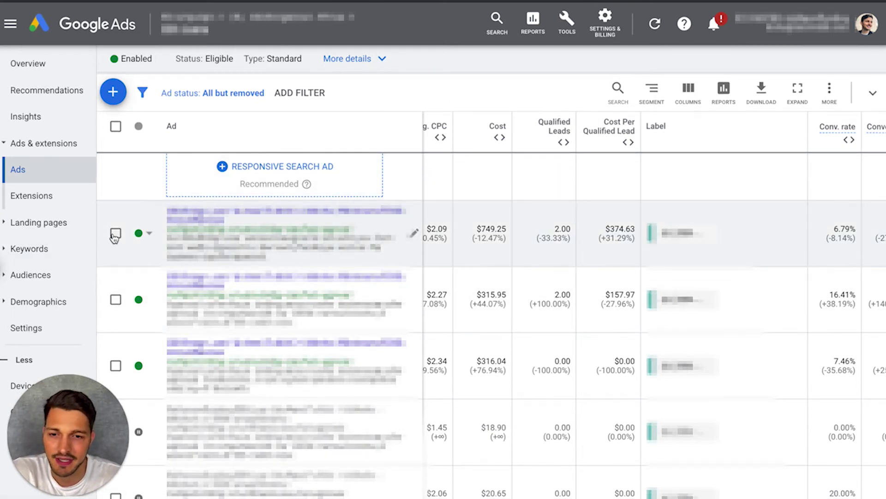
pyautogui.hscroll(-1, 476, 243)
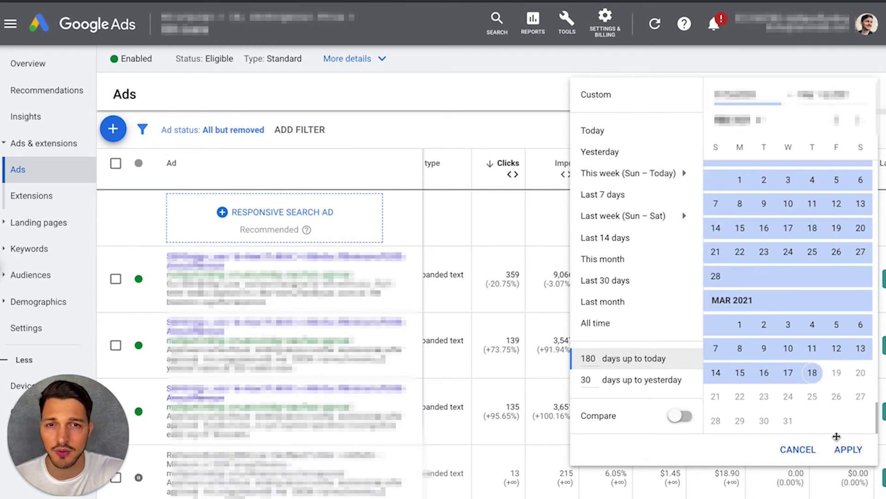
# - Apply the 180-days-up-to-today range and bring the Conv. rate and Cost / conv. columns into view
pyautogui.click(849, 448)
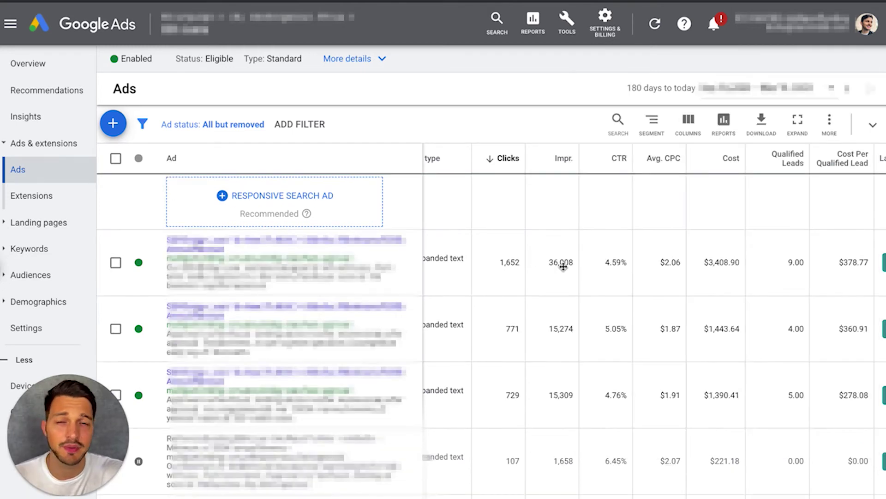
pyautogui.hscroll(-2, 630, 305)
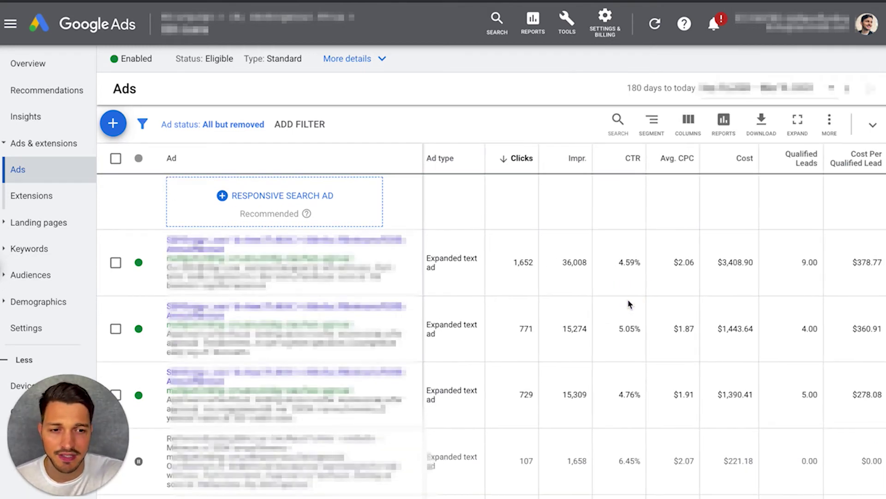
pyautogui.hscroll(-1, 630, 304)
pyautogui.scroll(-1, 631, 304)
pyautogui.hscroll(1, 630, 305)
pyautogui.scroll(-1, 630, 305)
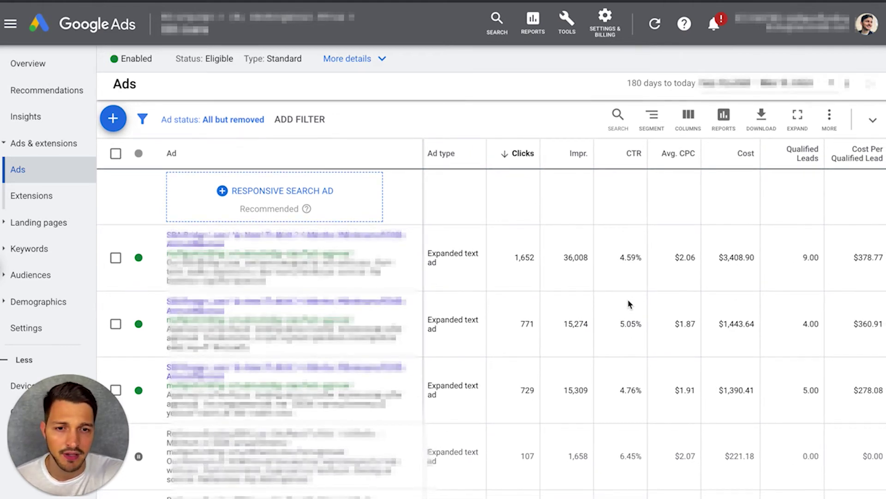
pyautogui.hscroll(5, 596, 439)
pyautogui.scroll(-1, 597, 439)
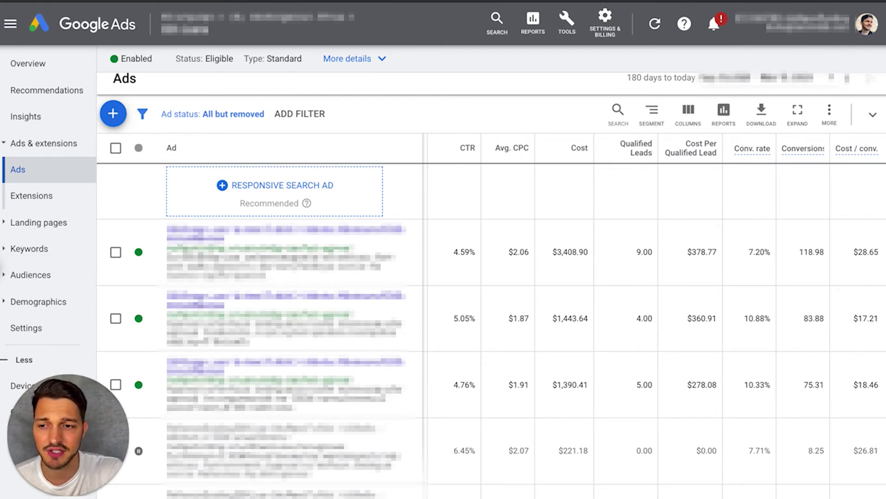
# - Circle the 4.59% and 5.05% CTRs, $1.87 avg CPC, 10.88% conv. rate and $28.65 cost/conv
pyautogui.moveTo(4, 231)
pyautogui.moveTo(455, 234)
pyautogui.mouseDown()
pyautogui.moveTo(475, 257)
pyautogui.moveTo(477, 229)
pyautogui.mouseUp()
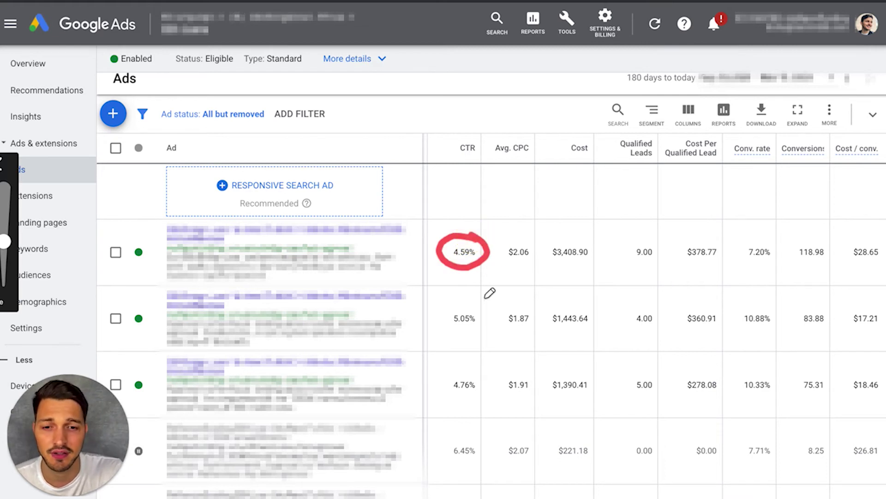
pyautogui.moveTo(482, 298)
pyautogui.mouseDown()
pyautogui.moveTo(465, 301)
pyautogui.moveTo(458, 332)
pyautogui.moveTo(483, 302)
pyautogui.mouseUp()
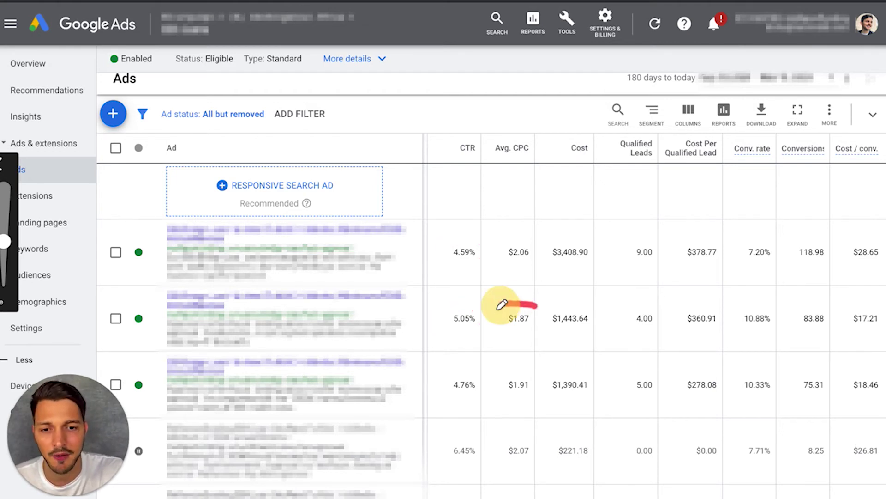
pyautogui.moveTo(498, 310)
pyautogui.mouseDown()
pyautogui.moveTo(522, 329)
pyautogui.moveTo(537, 302)
pyautogui.mouseUp()
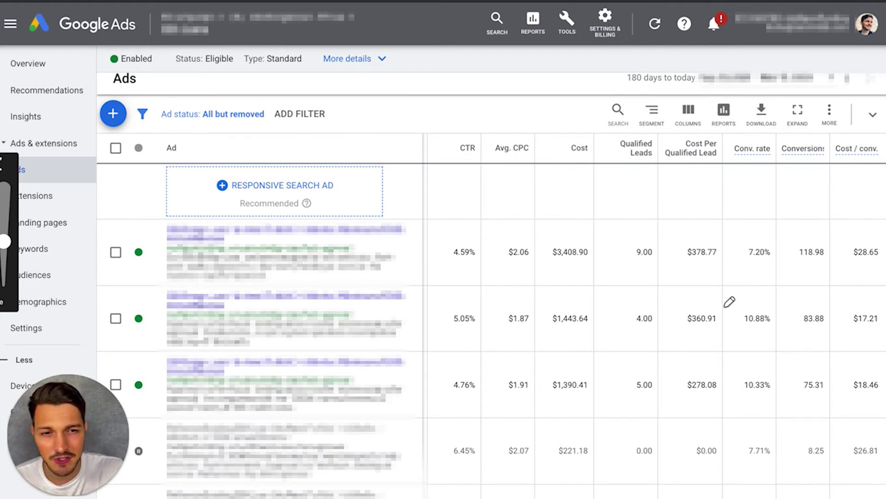
pyautogui.moveTo(777, 304)
pyautogui.mouseDown()
pyautogui.moveTo(750, 301)
pyautogui.moveTo(741, 335)
pyautogui.moveTo(774, 329)
pyautogui.moveTo(775, 302)
pyautogui.mouseUp()
pyautogui.click(774, 302)
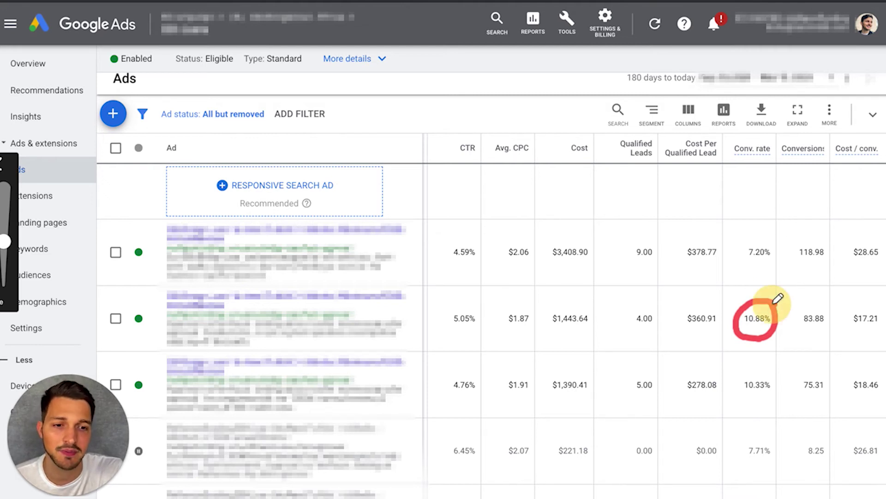
pyautogui.moveTo(774, 303)
pyautogui.mouseDown()
pyautogui.moveTo(867, 302)
pyautogui.moveTo(835, 339)
pyautogui.moveTo(879, 332)
pyautogui.moveTo(879, 304)
pyautogui.mouseUp()
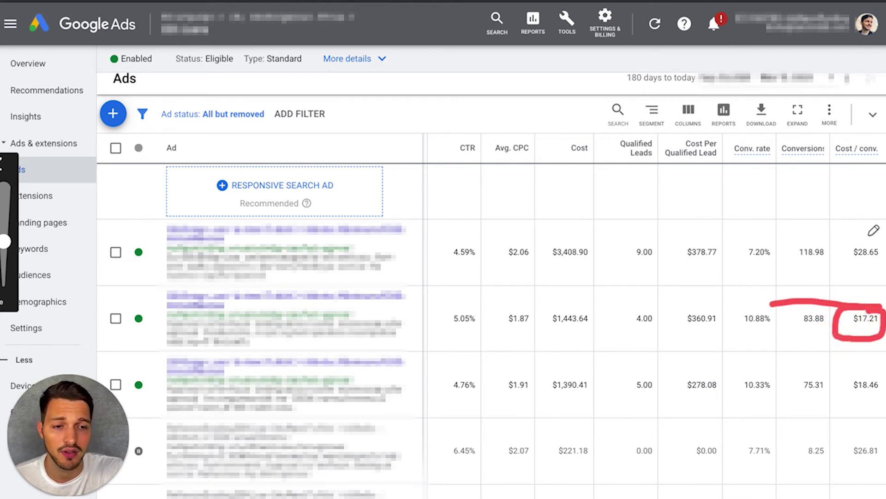
pyautogui.moveTo(877, 235)
pyautogui.mouseDown()
pyautogui.moveTo(860, 235)
pyautogui.moveTo(875, 271)
pyautogui.moveTo(883, 244)
pyautogui.moveTo(865, 234)
pyautogui.mouseUp()
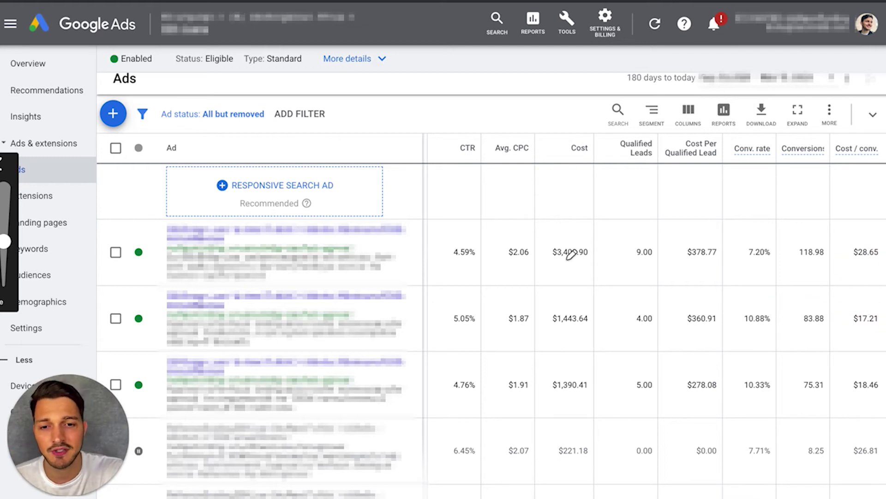
# - Tick the 5.05% CTR, 10.88% conv. rate, $360.91 per lead and $17.21 cost/conv., then clear the annotations
pyautogui.moveTo(472, 309); pyautogui.dragTo(495, 279)
pyautogui.moveTo(767, 292)
pyautogui.mouseDown()
pyautogui.moveTo(777, 301)
pyautogui.moveTo(789, 279)
pyautogui.mouseUp()
pyautogui.moveTo(715, 294)
pyautogui.mouseDown()
pyautogui.moveTo(726, 304)
pyautogui.moveTo(739, 274)
pyautogui.mouseUp()
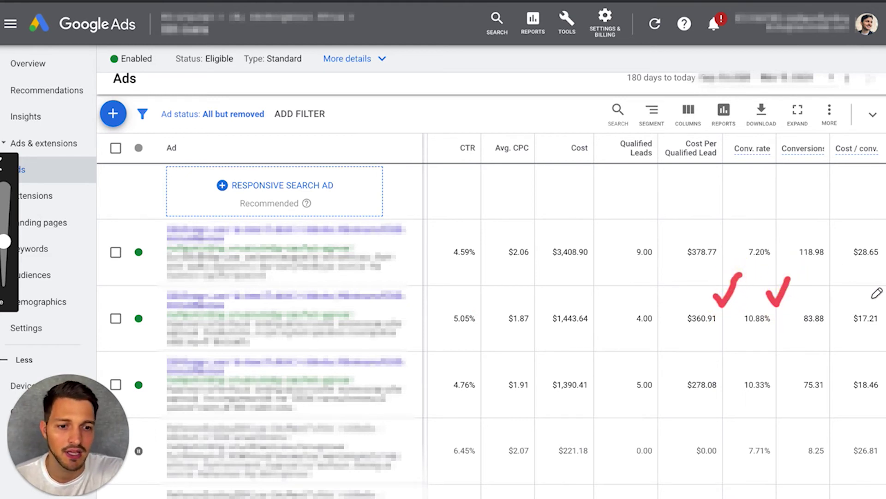
pyautogui.moveTo(870, 289); pyautogui.dragTo(884, 264)
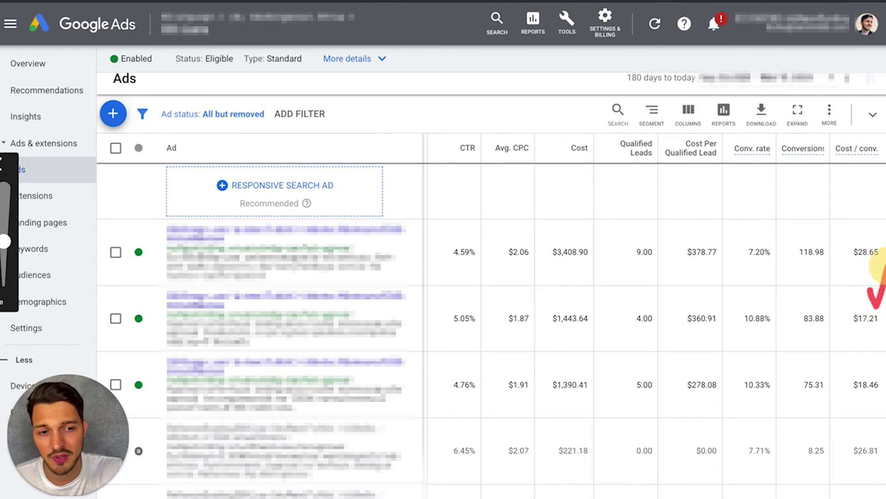
pyautogui.press('Escape')
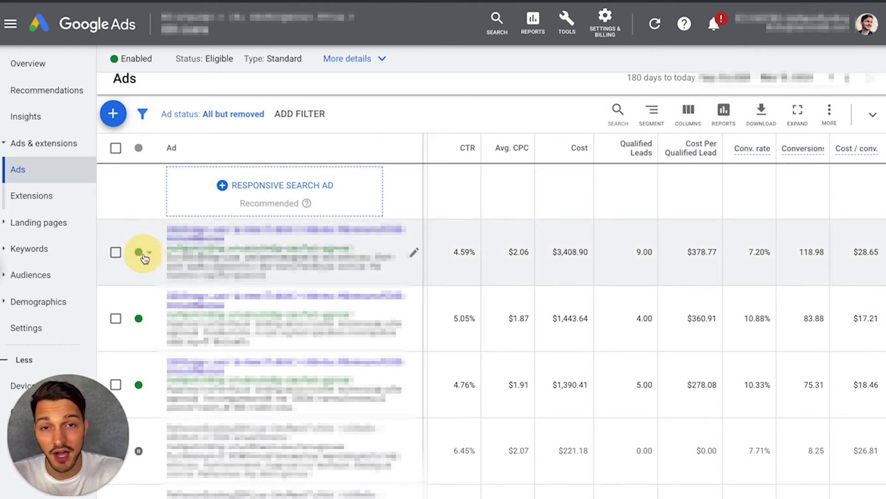
pyautogui.click(145, 258)
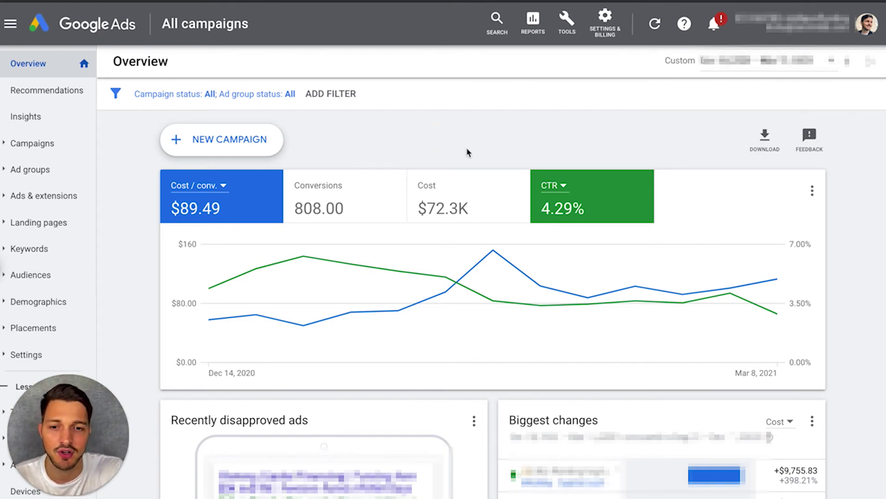
# - Sketch an arrow tracing the Qualified Leads versus CTR trend chart, then clear it
pyautogui.moveTo(297, 293)
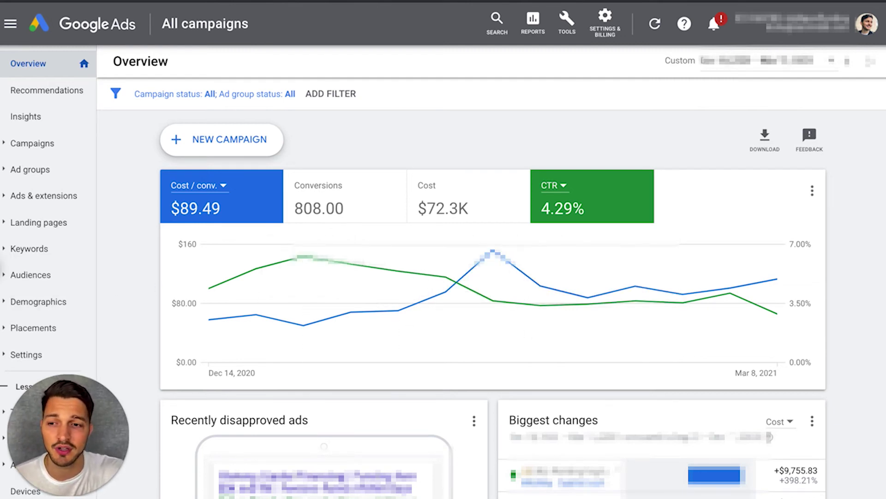
pyautogui.moveTo(293, 287)
pyautogui.mouseDown()
pyautogui.moveTo(372, 291)
pyautogui.moveTo(675, 358)
pyautogui.moveTo(656, 372)
pyautogui.mouseUp()
pyautogui.press('Escape')
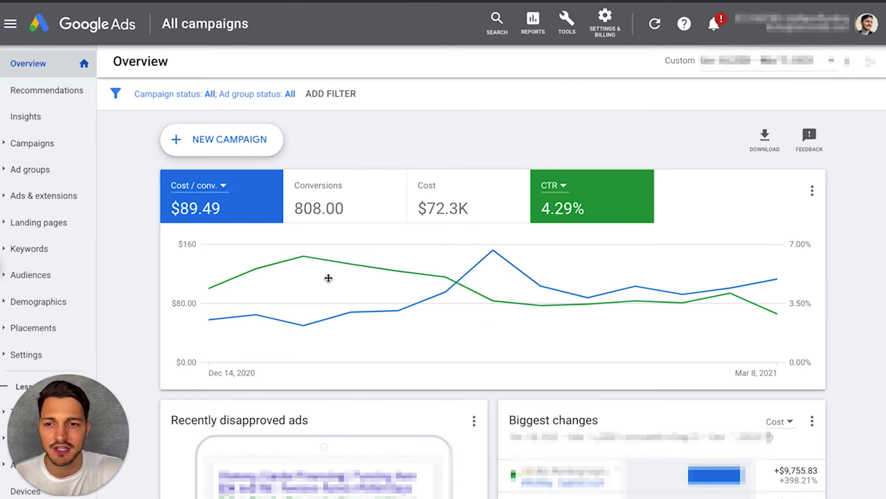
pyautogui.moveTo(640, 331)
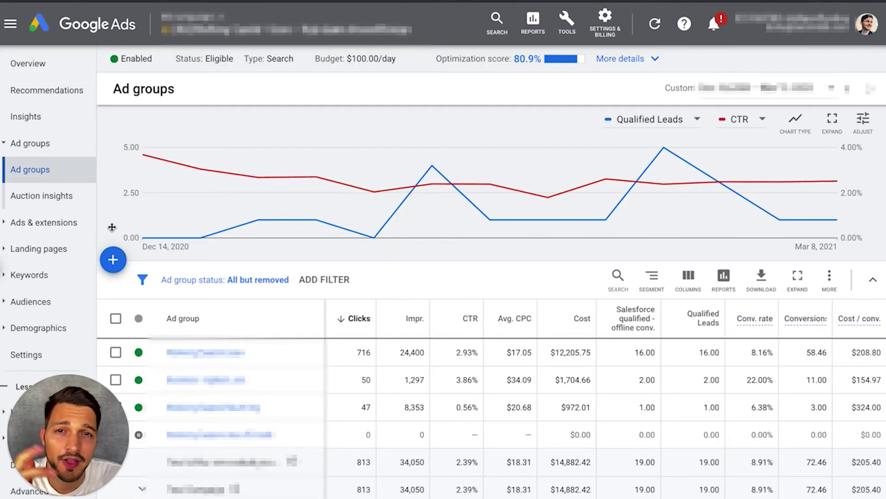
# - Bring up the campaign's Auction insights report, showing 31.28% own impression share versus a top competitor's 23.54%
pyautogui.moveTo(610, 176)
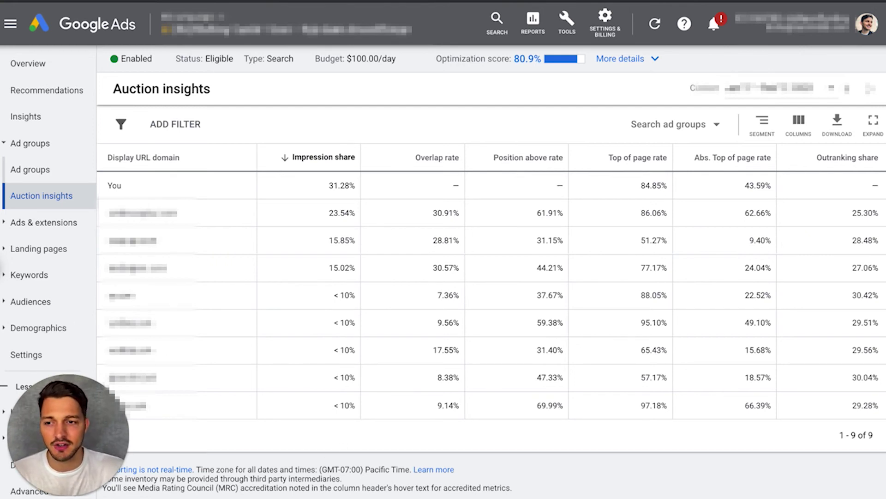
# - Annotate the third competitor's 15.02% impression share and the 77.17% top of page rate
pyautogui.hotkey('ctrl', 'shift', 'd')
pyautogui.moveTo(281, 242)
pyautogui.mouseDown()
pyautogui.moveTo(234, 256)
pyautogui.moveTo(258, 269)
pyautogui.mouseUp()
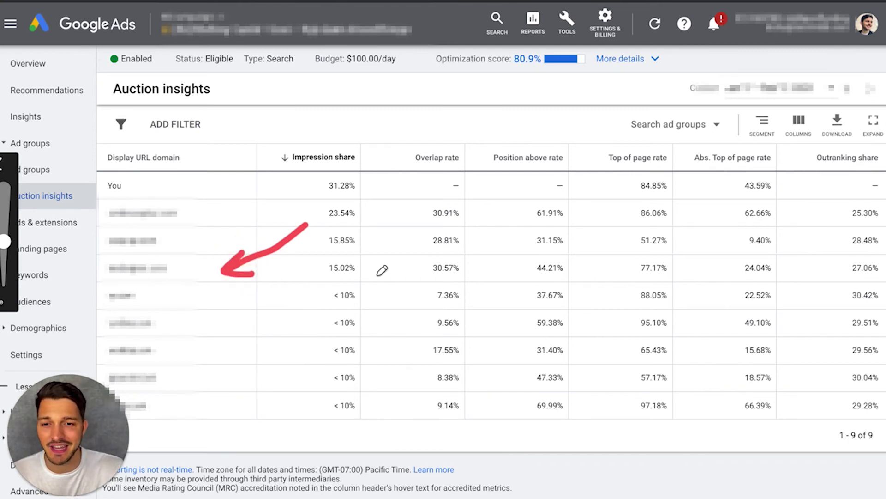
pyautogui.moveTo(369, 261)
pyautogui.mouseDown()
pyautogui.moveTo(364, 251)
pyautogui.moveTo(322, 253)
pyautogui.moveTo(355, 282)
pyautogui.moveTo(371, 257)
pyautogui.mouseUp()
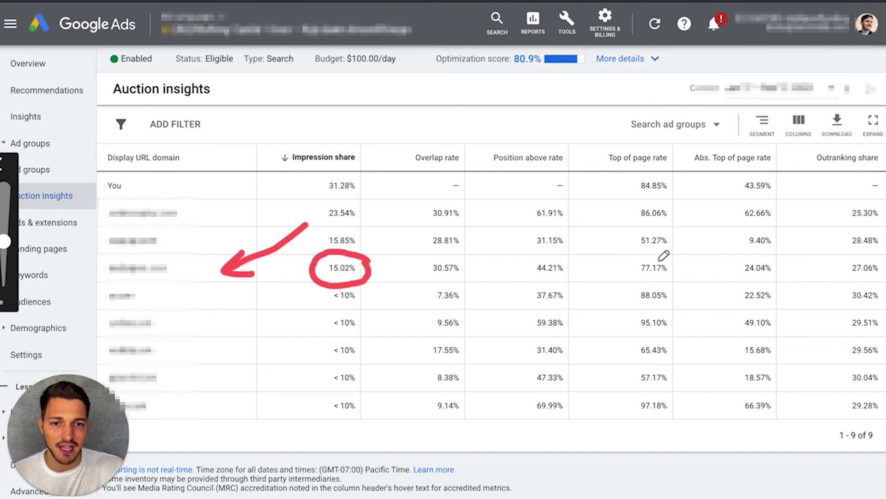
pyautogui.moveTo(672, 251)
pyautogui.mouseDown()
pyautogui.moveTo(625, 255)
pyautogui.moveTo(683, 272)
pyautogui.moveTo(674, 254)
pyautogui.mouseUp()
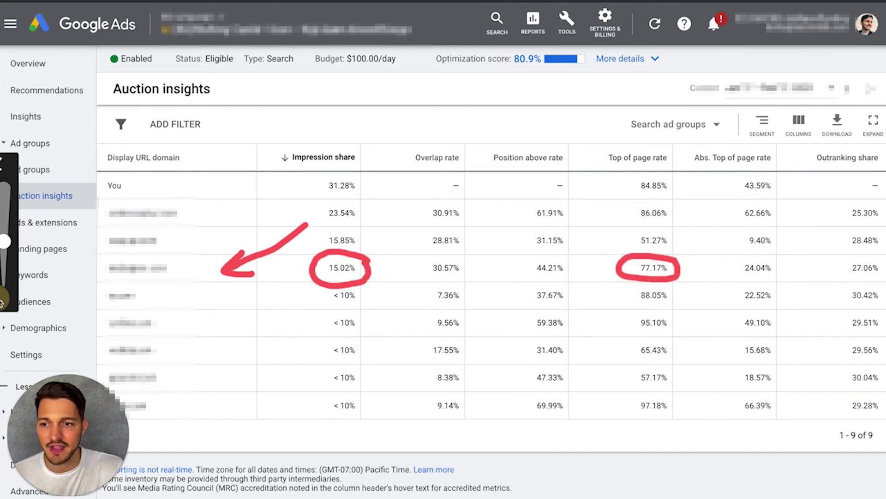
pyautogui.press('Escape')
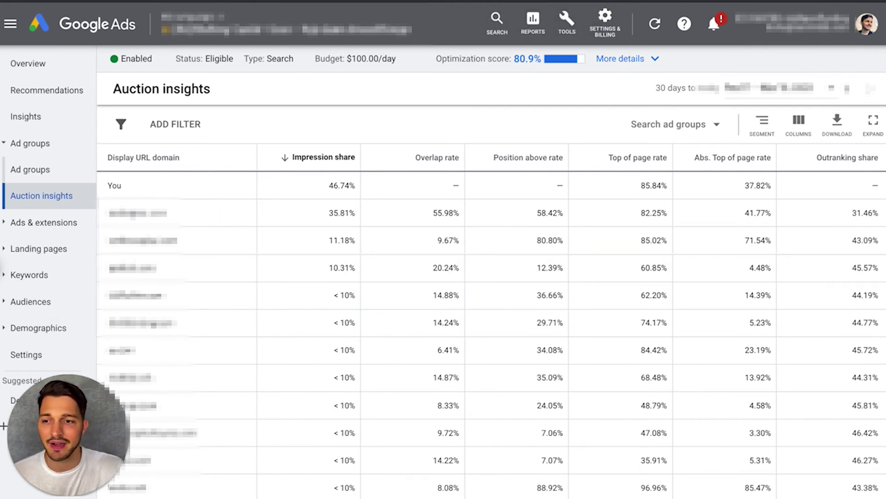
# - Write '2X' over the auction insights column headers
pyautogui.hotkey('ctrl', 'shift', '1')
pyautogui.moveTo(387, 124)
pyautogui.mouseDown()
pyautogui.moveTo(409, 116)
pyautogui.moveTo(436, 167)
pyautogui.mouseUp()
pyautogui.moveTo(493, 118); pyautogui.dragTo(467, 175)
pyautogui.moveTo(446, 125); pyautogui.dragTo(498, 157)
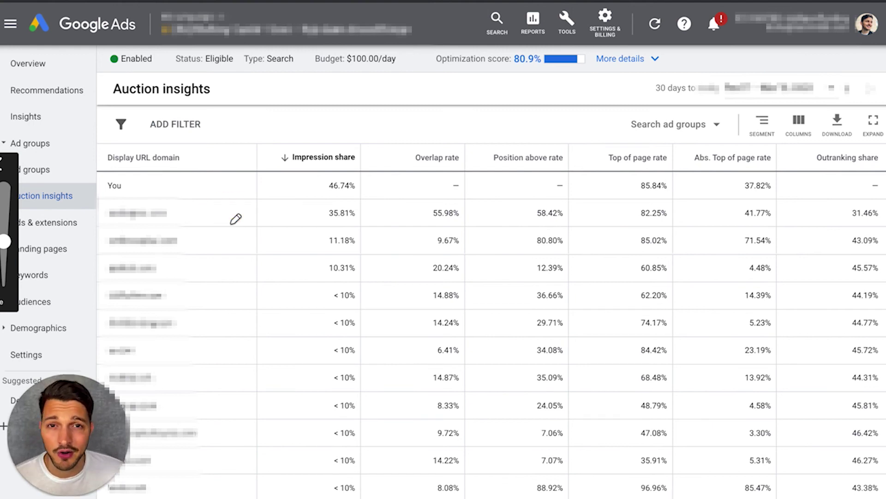
# - Draw arrows to the top competitor's 35.81% impression share and mark the account's own 'You' row
pyautogui.moveTo(222, 213); pyautogui.dragTo(285, 137)
pyautogui.moveTo(222, 213)
pyautogui.mouseDown()
pyautogui.moveTo(196, 215)
pyautogui.moveTo(218, 229)
pyautogui.mouseUp()
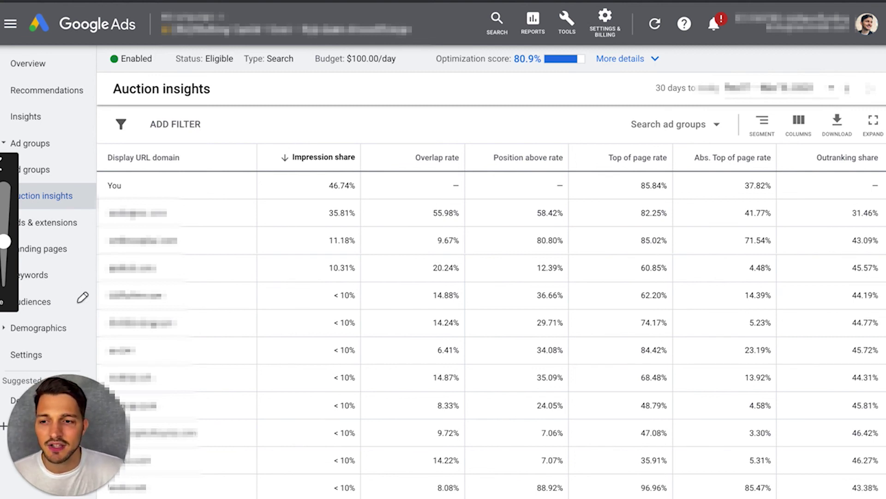
pyautogui.moveTo(280, 112)
pyautogui.mouseDown()
pyautogui.moveTo(278, 174)
pyautogui.moveTo(245, 208)
pyautogui.moveTo(204, 211)
pyautogui.moveTo(233, 223)
pyautogui.mouseUp()
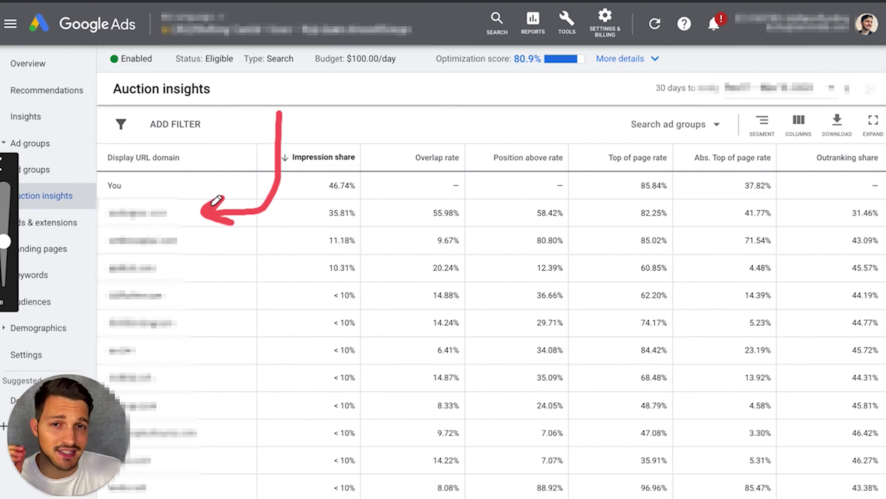
pyautogui.press('Escape')
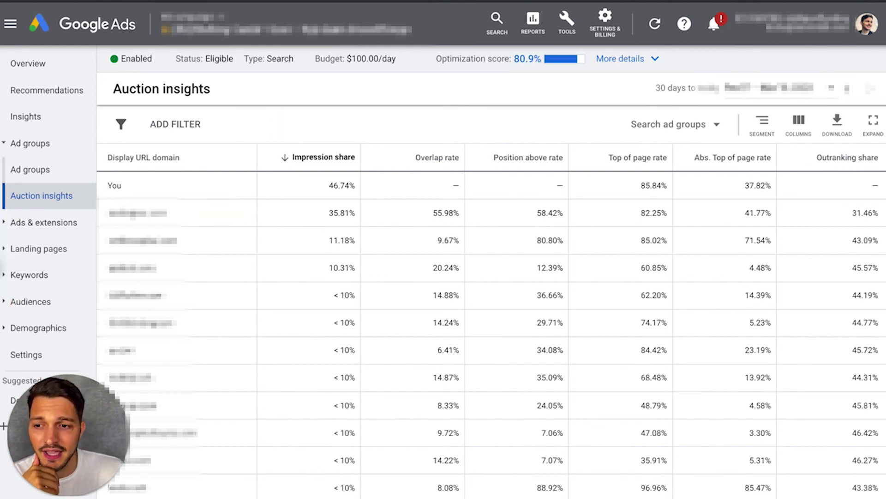
pyautogui.moveTo(188, 203)
pyautogui.mouseDown()
pyautogui.moveTo(95, 211)
pyautogui.moveTo(99, 219)
pyautogui.moveTo(205, 220)
pyautogui.moveTo(185, 198)
pyautogui.moveTo(165, 199)
pyautogui.mouseUp()
pyautogui.press('Escape')
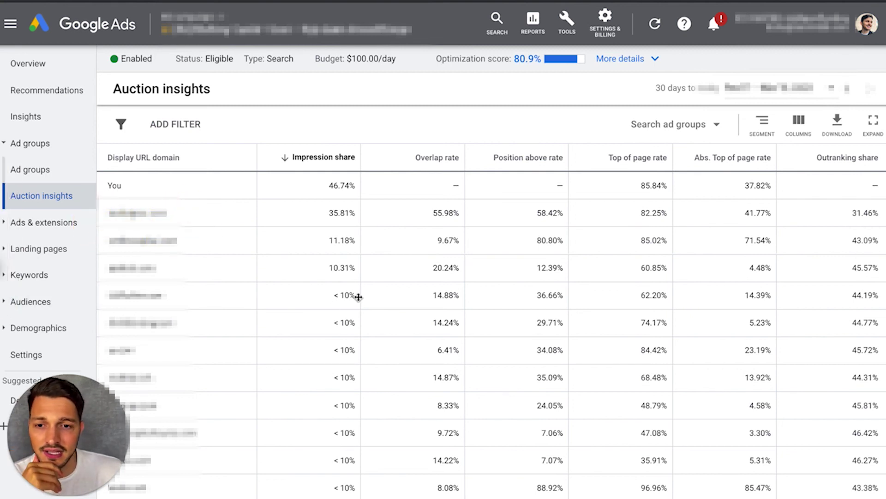